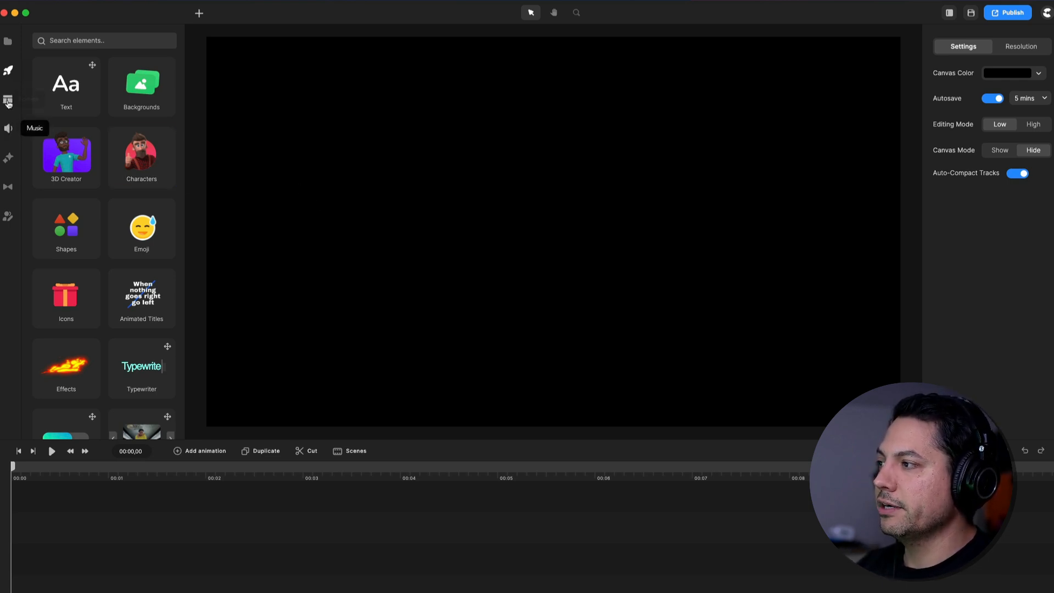
Step: Add a Mobile App Promo scene with a character at a PC to the canvas
left_click(8, 100)
mouse_move(141, 226)
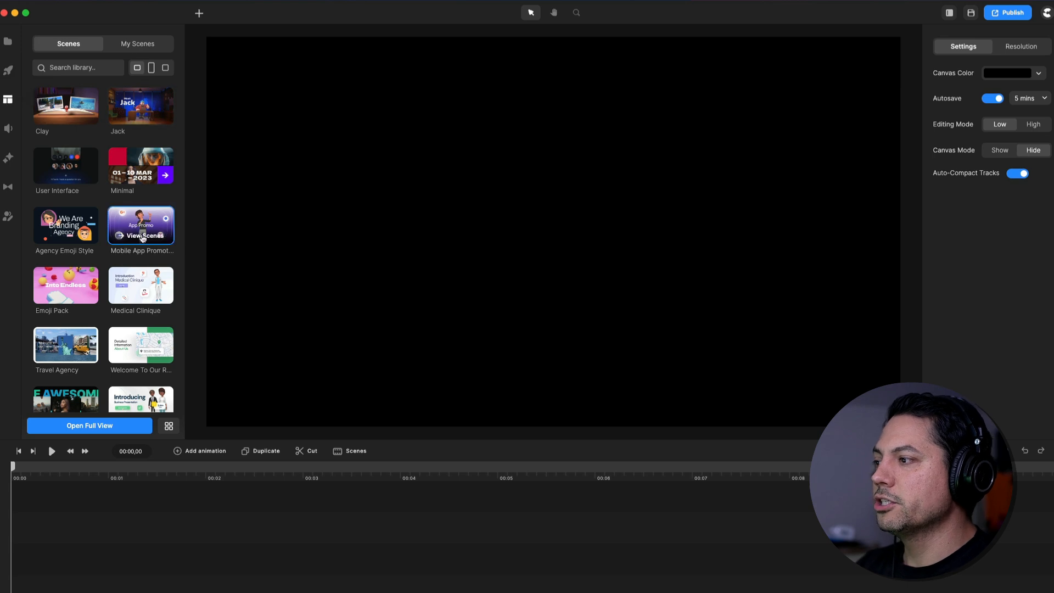
left_click(141, 236)
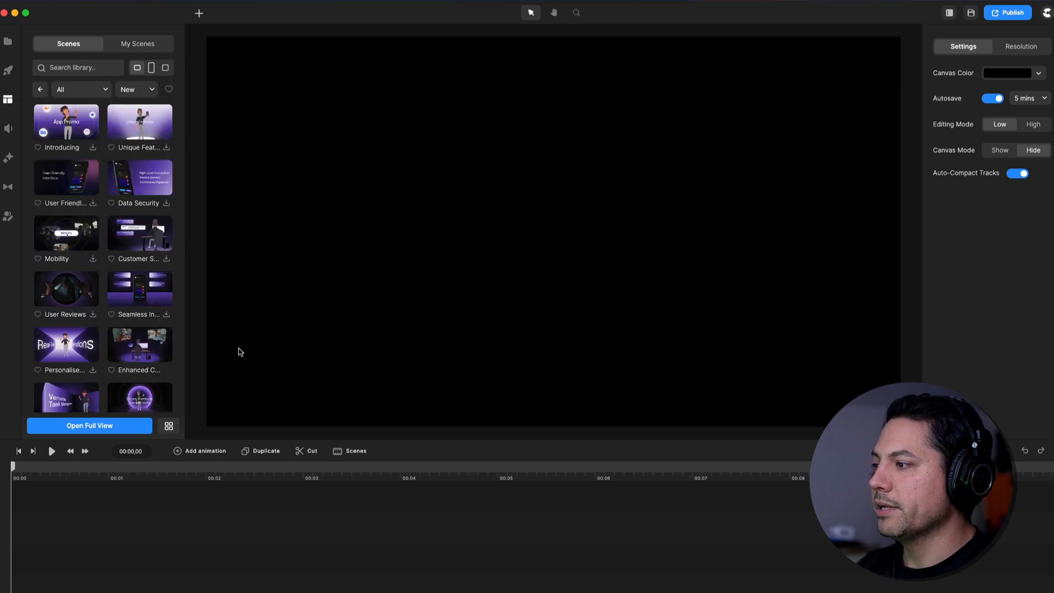
scroll(141, 288, "down", 4)
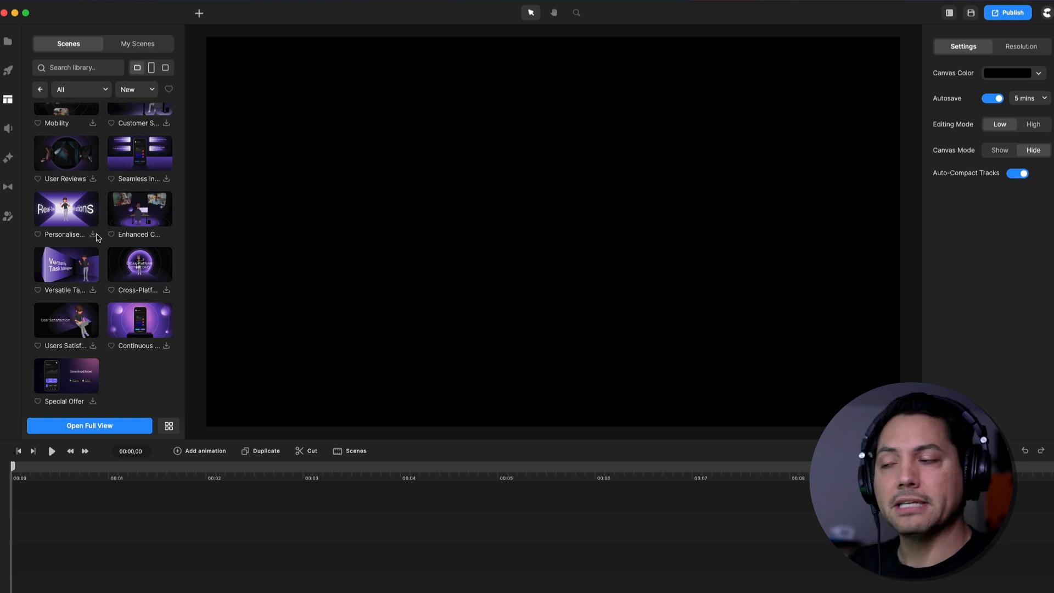
left_click_drag(128, 208, 587, 381)
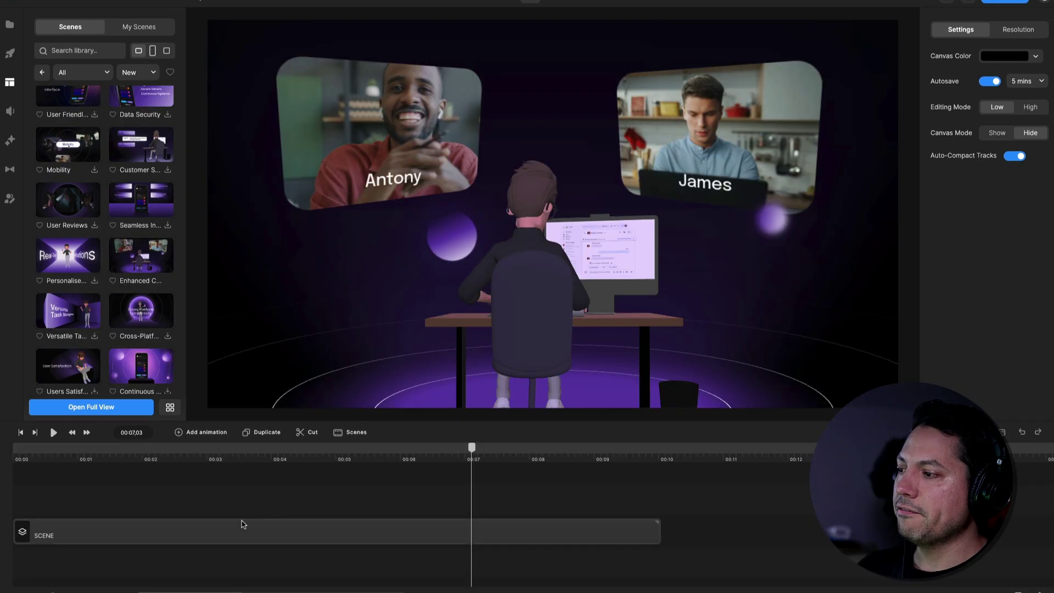
Step: Edit the scene headline from 'Enhanced Collaboration' to 'Will's Collab'
left_click(242, 524)
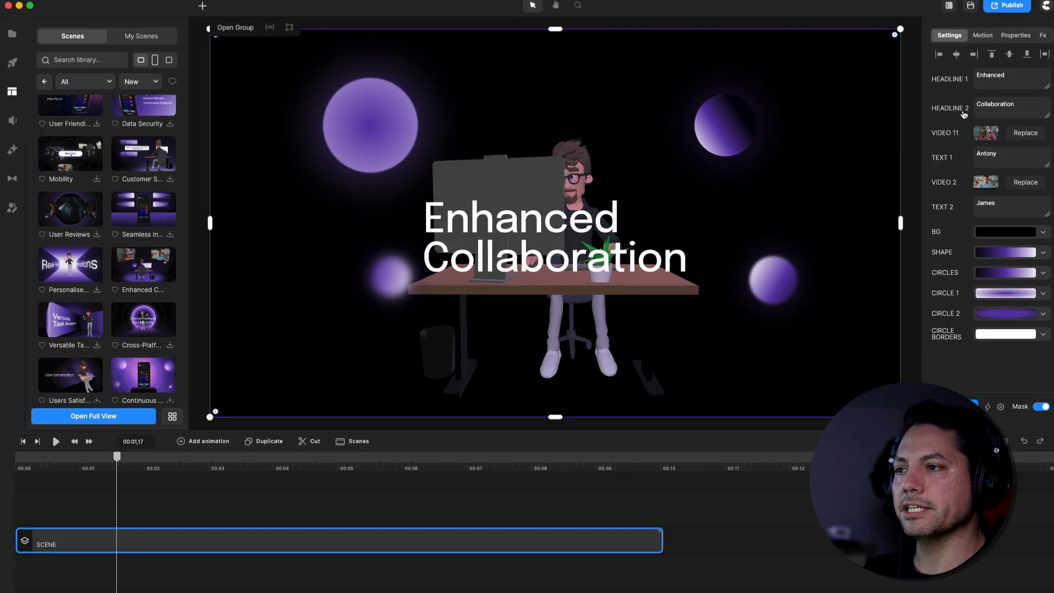
left_click(1019, 75)
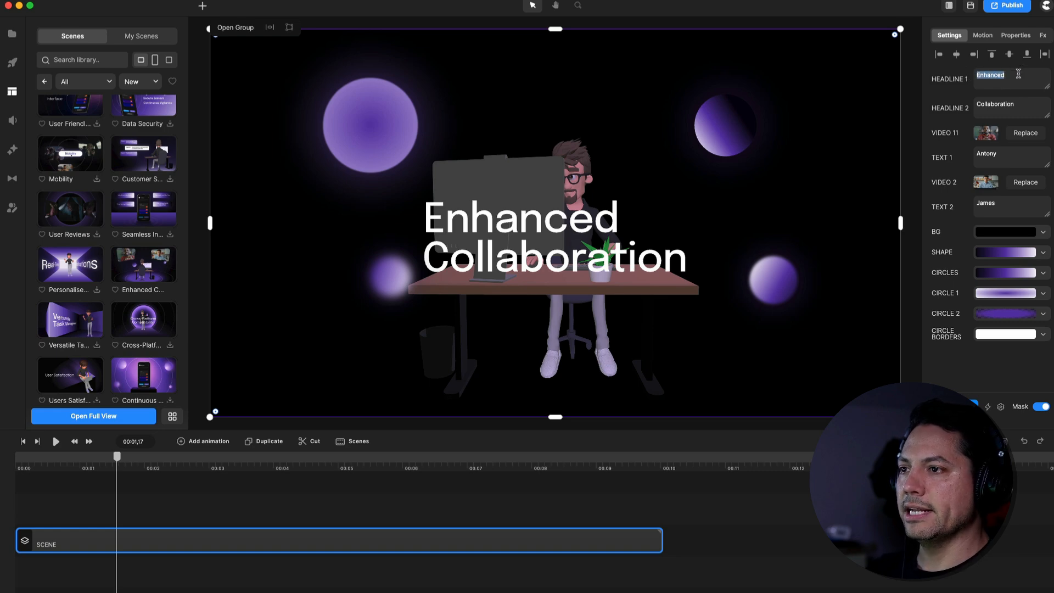
key("BackSpace")
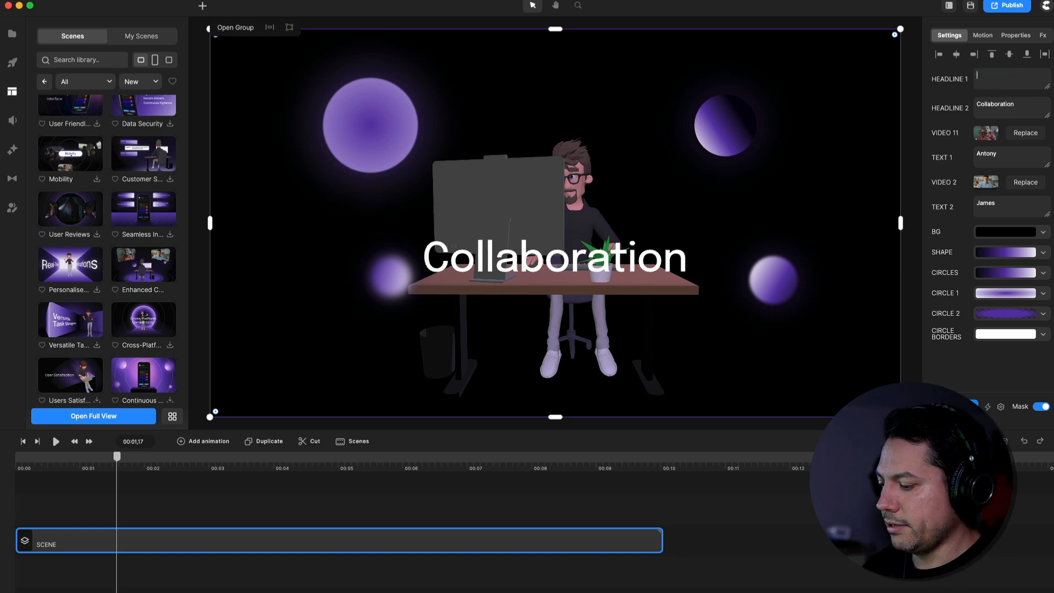
type("Will's")
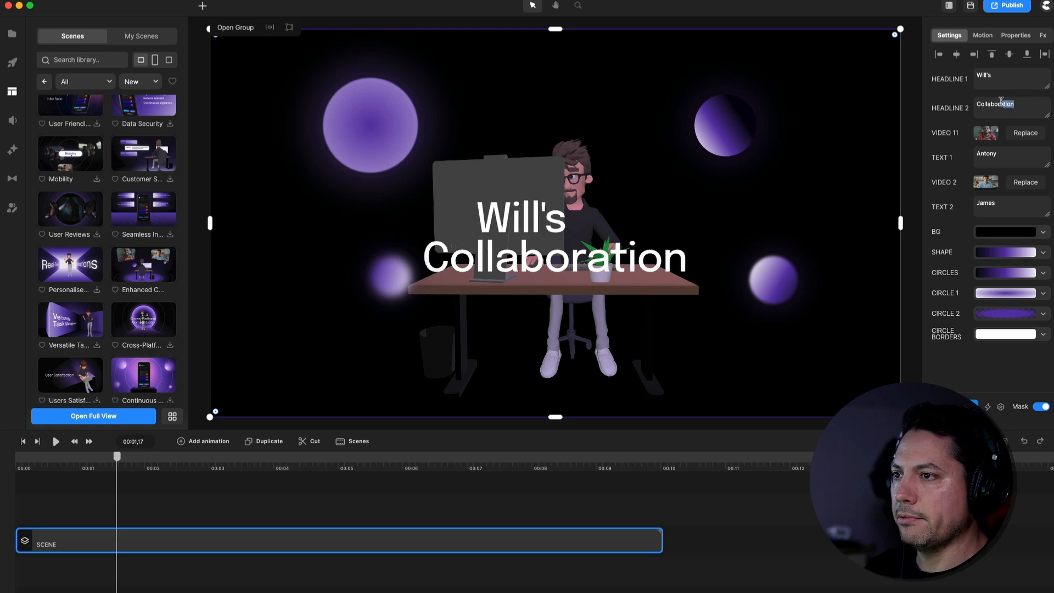
key("BackSpace")
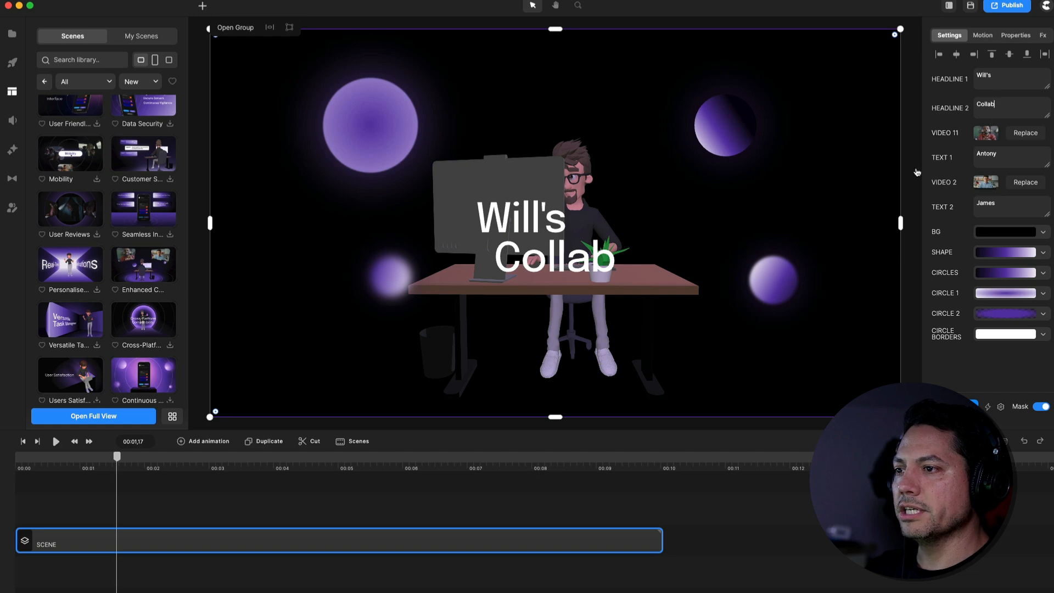
Step: Replace the first video card's footage with the woman's clip from Media
left_click_drag(119, 462, 440, 458)
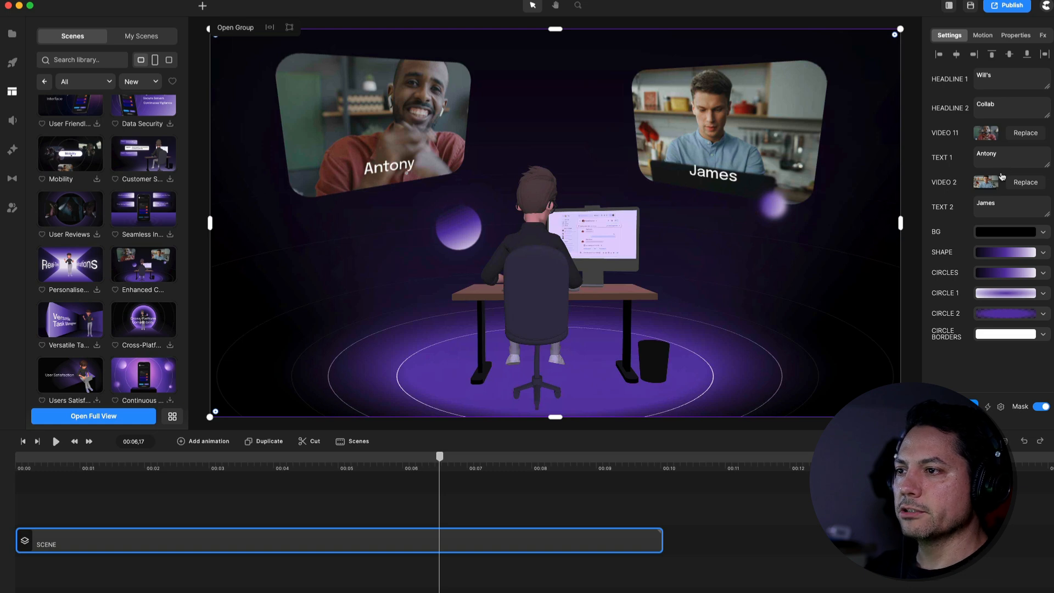
left_click(1024, 133)
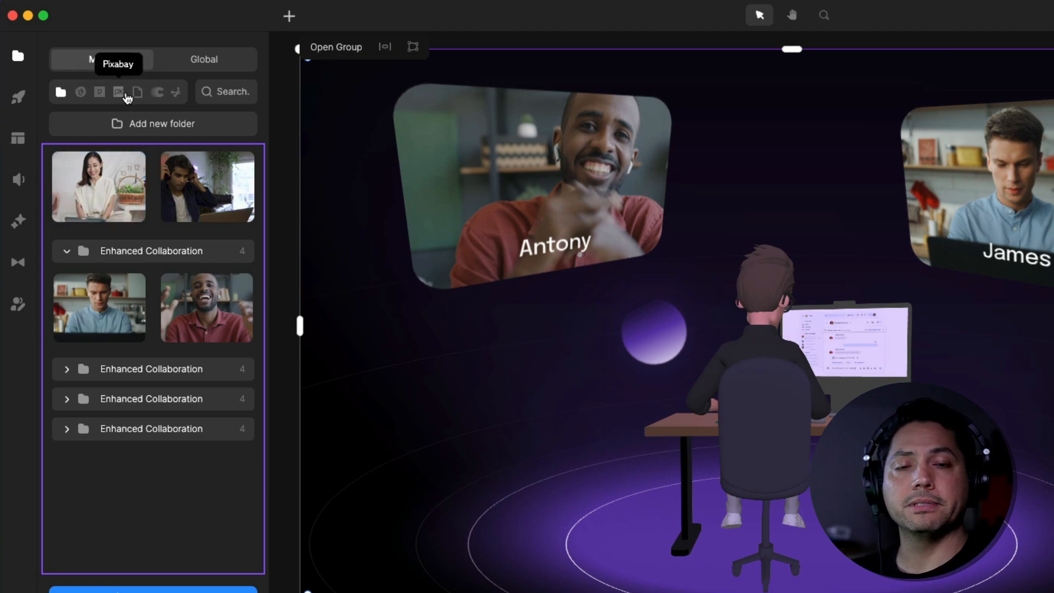
left_click(118, 191)
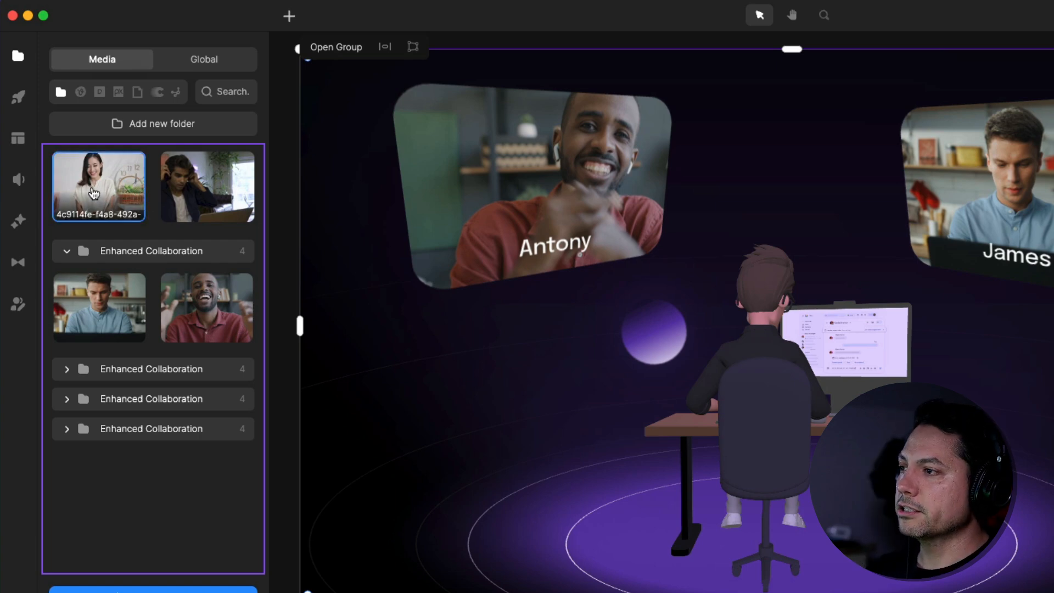
left_click_drag(140, 193, 495, 189)
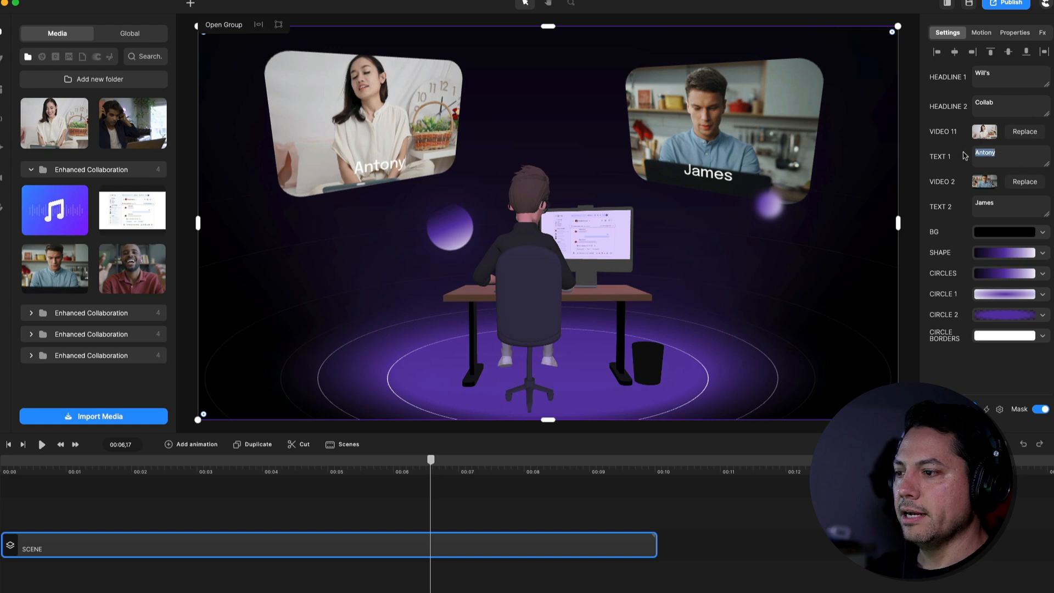
type("Amy")
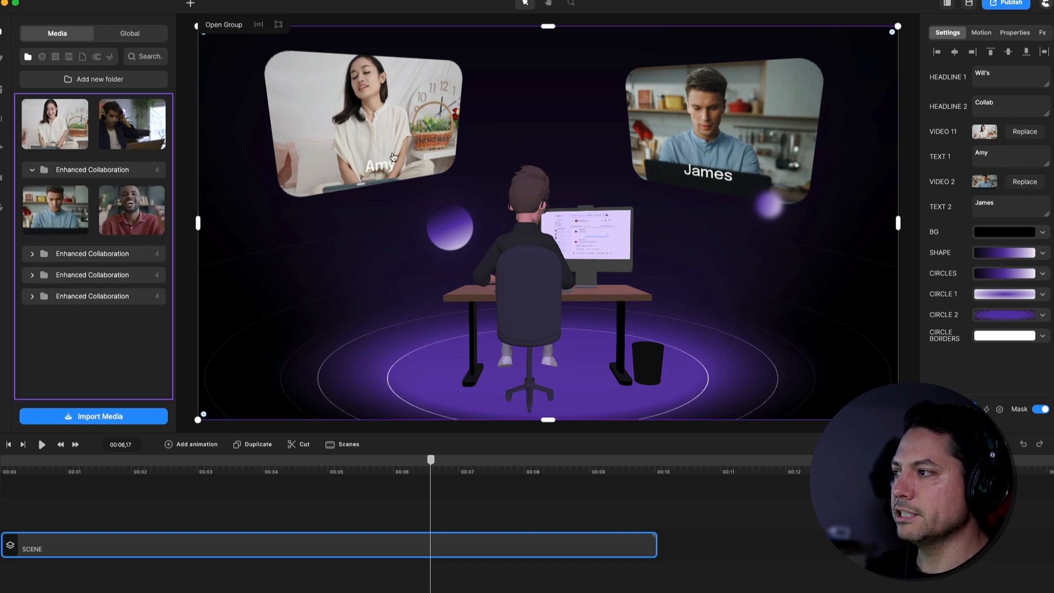
Step: Swap James's video for another clip and select the second name label for renaming
left_click(133, 123)
left_click_drag(132, 128, 741, 174)
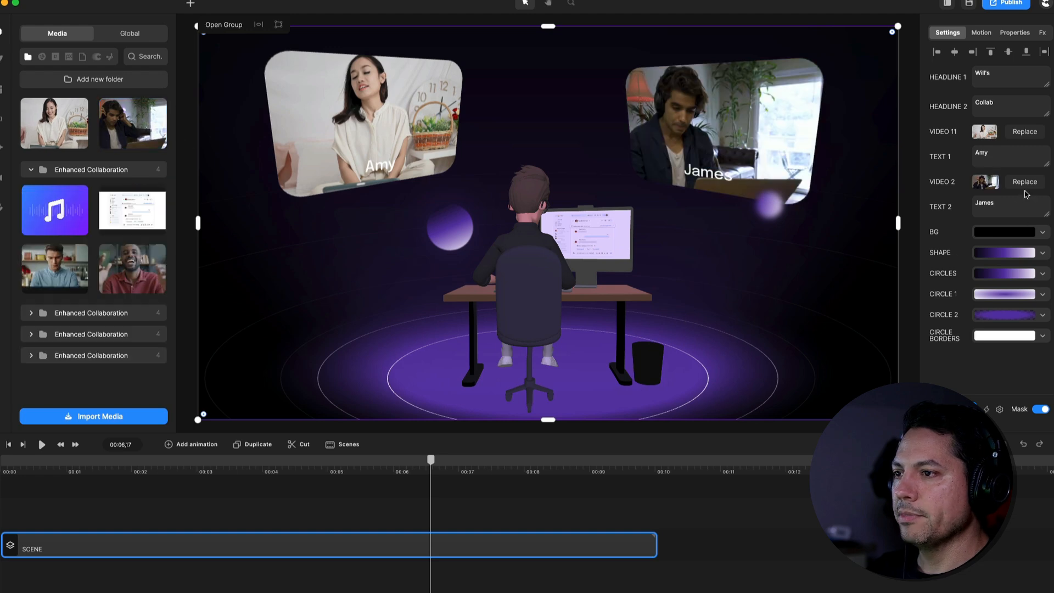
double_click(1008, 200)
type("Tommy")
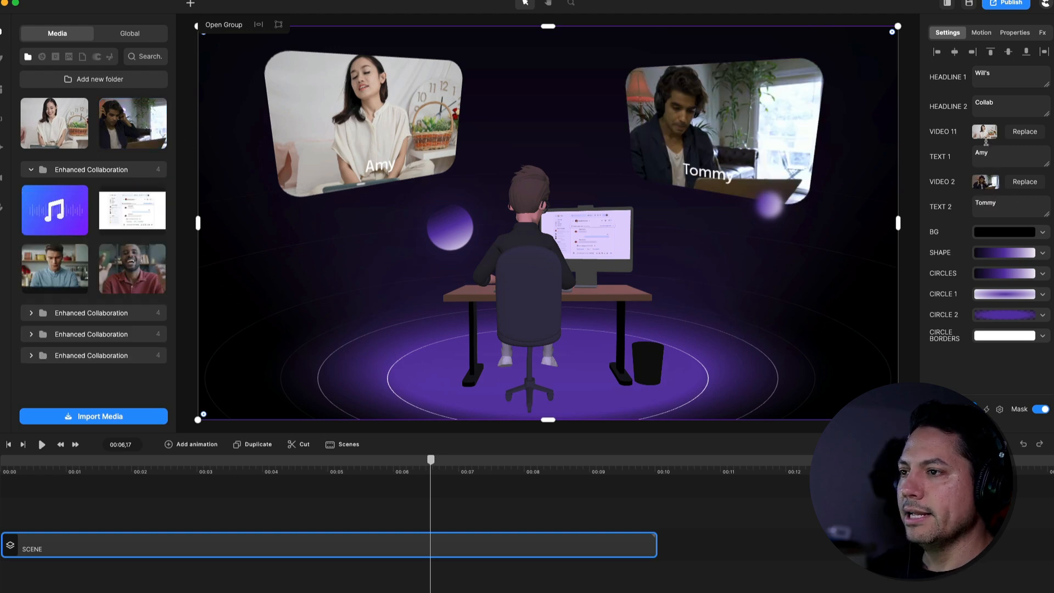
Step: Recolour the Amy name label to black (020202)
left_click(949, 157)
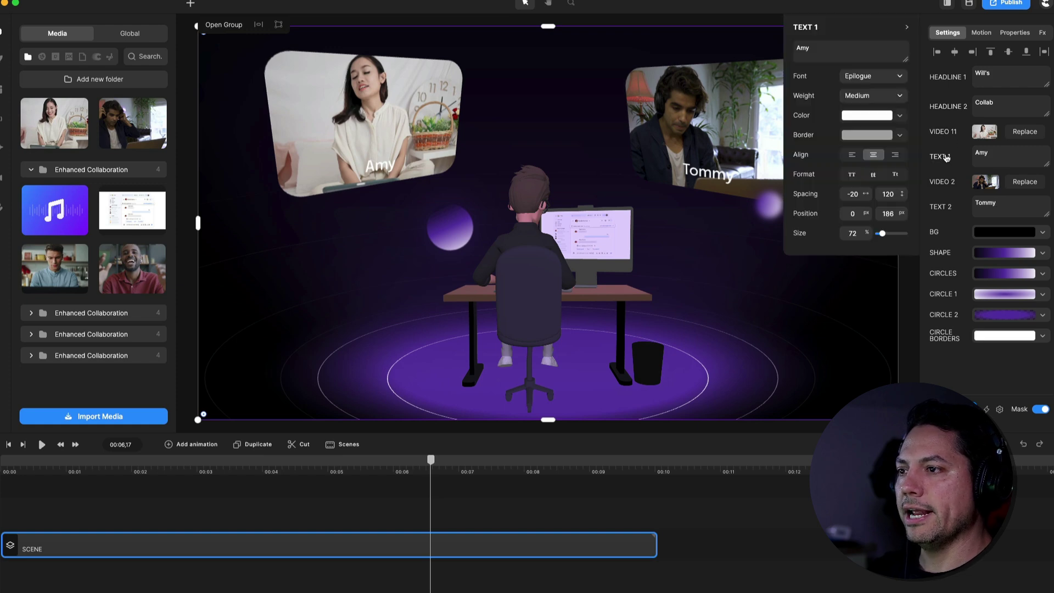
left_click(874, 116)
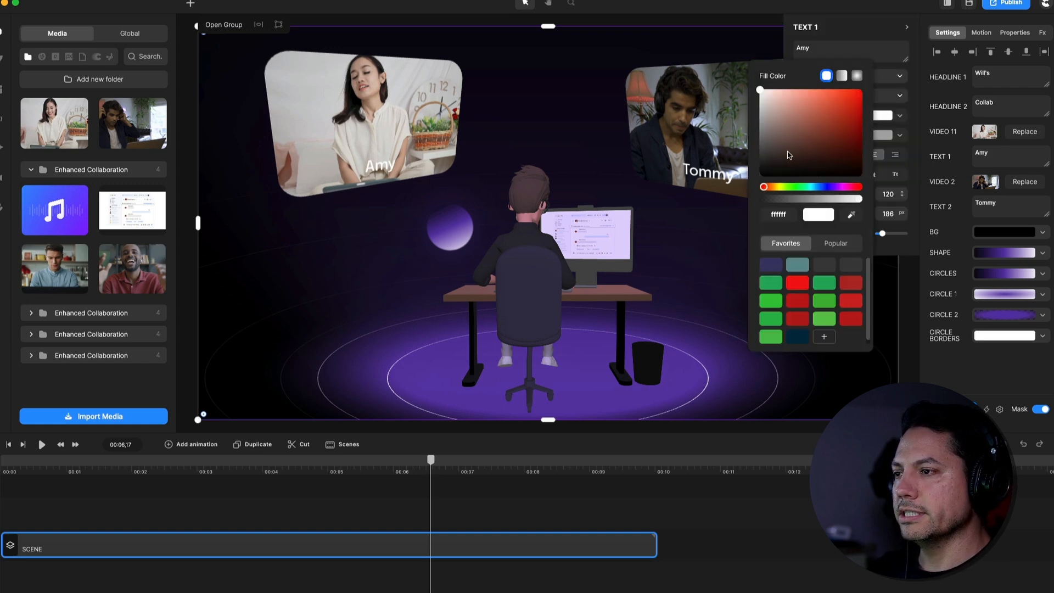
left_click_drag(788, 154, 759, 175)
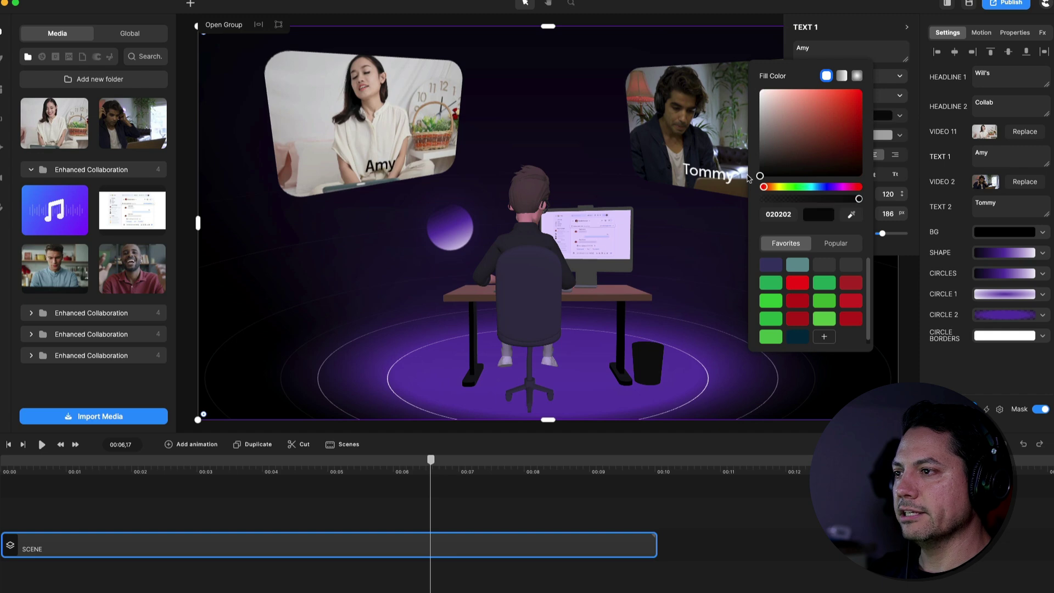
left_click(958, 206)
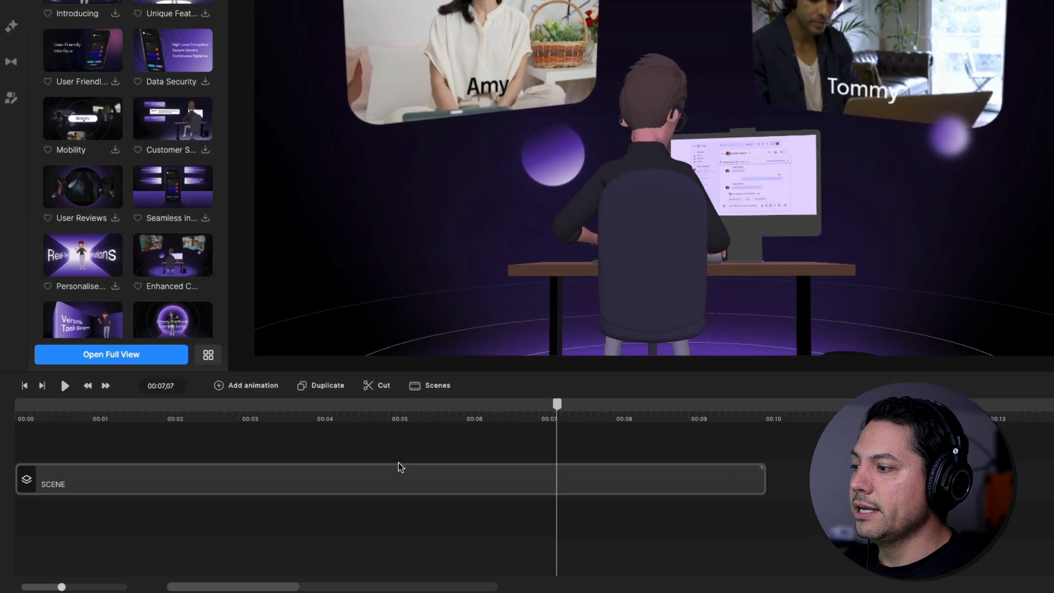
Step: Expand the scene's tracks, enter the Working on PC group and rewind to about 3 seconds
double_click(339, 503)
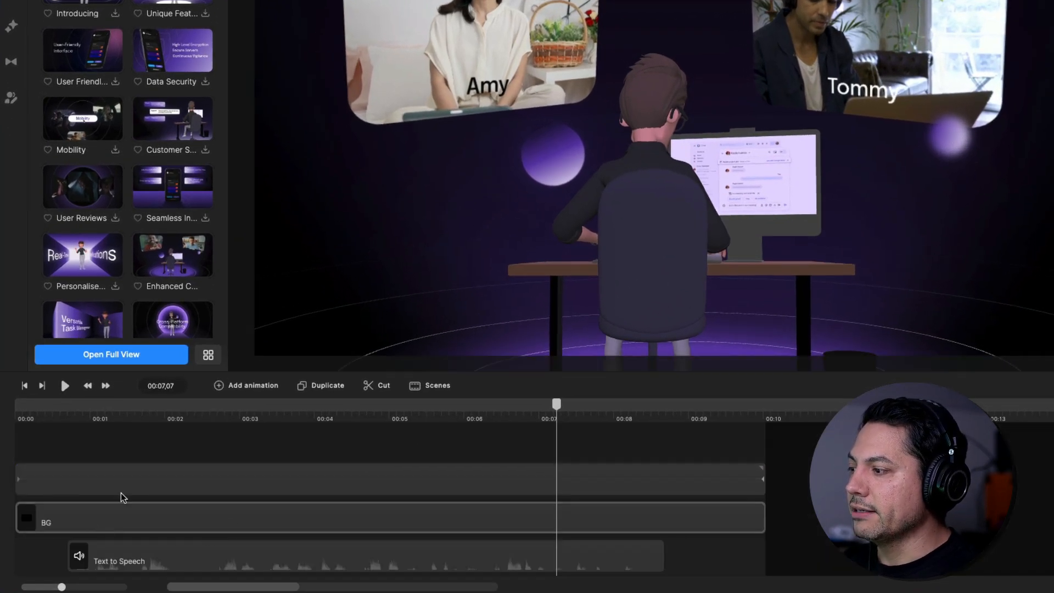
left_click(137, 492)
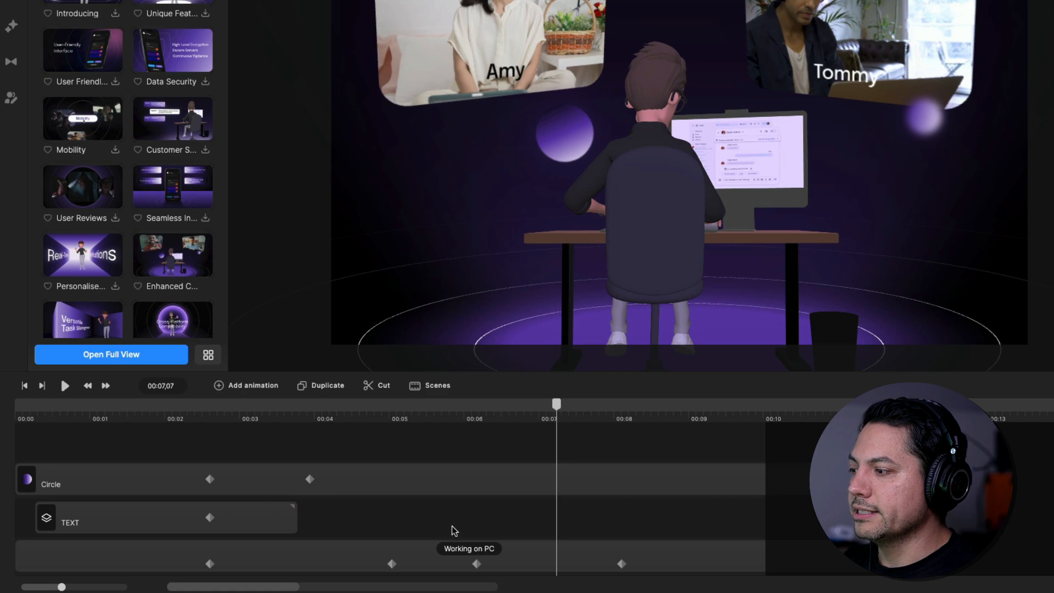
scroll(445, 527, "down", 3)
scroll(445, 528, "down", 2)
scroll(445, 529, "up", 2)
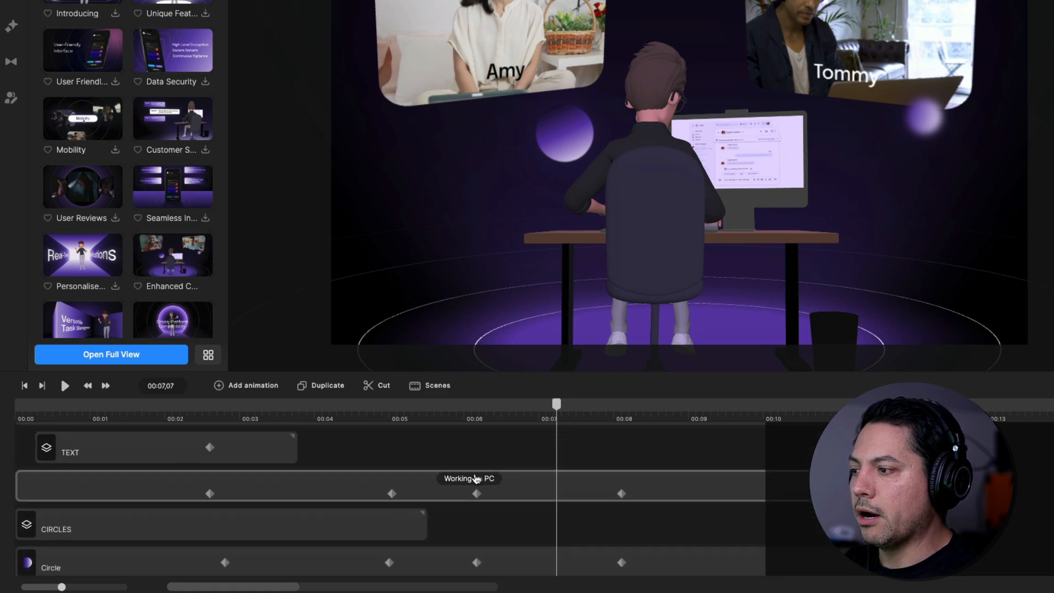
left_click(476, 494)
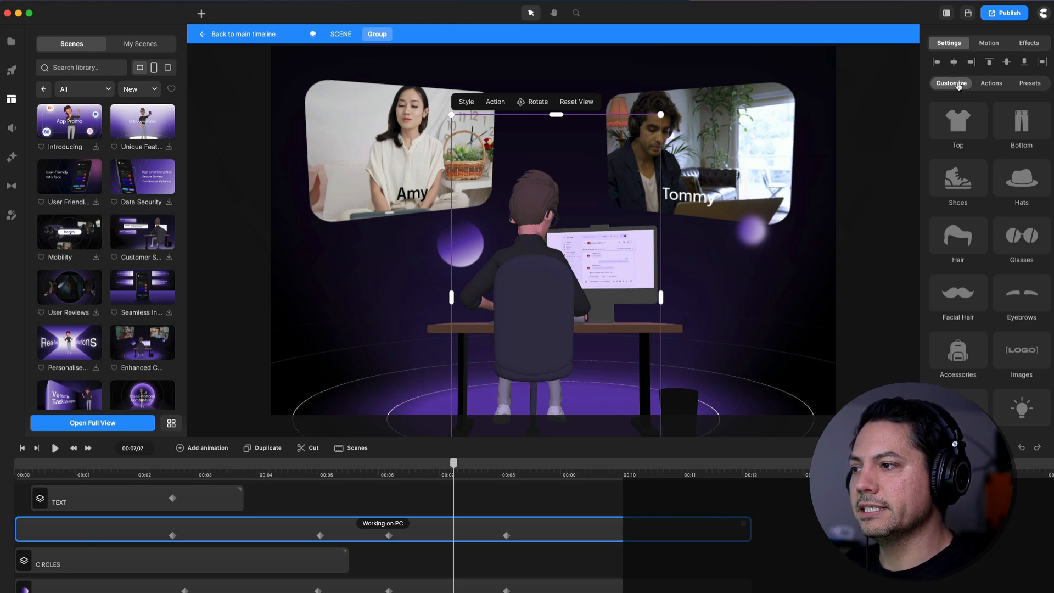
mouse_move(454, 467)
left_mouse_down()
mouse_move(212, 484)
mouse_move(222, 482)
left_mouse_up()
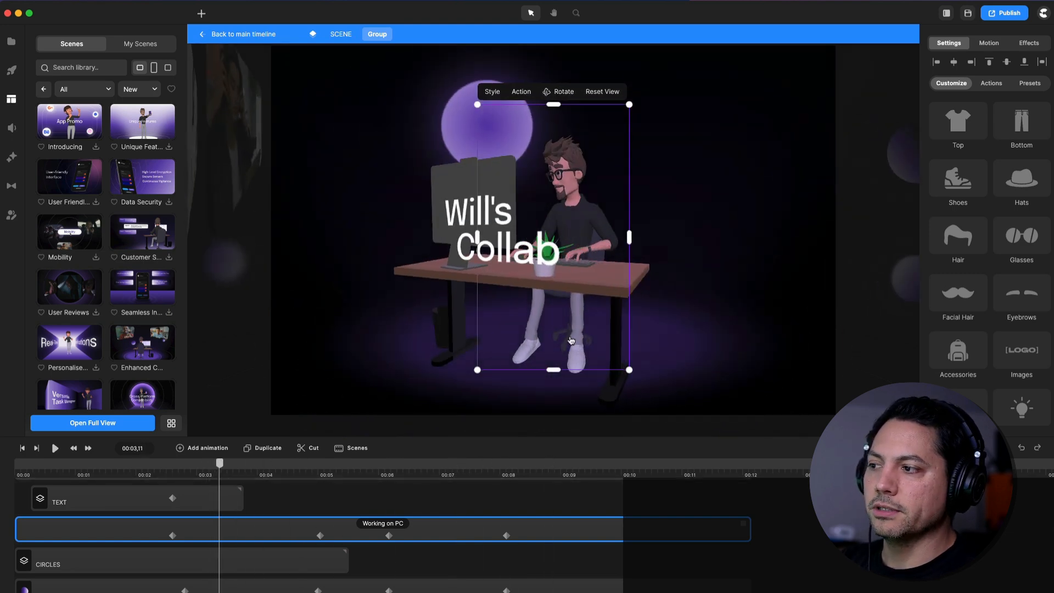
Step: Dress the character in a blue hoodie and dark harem pants
left_click(958, 121)
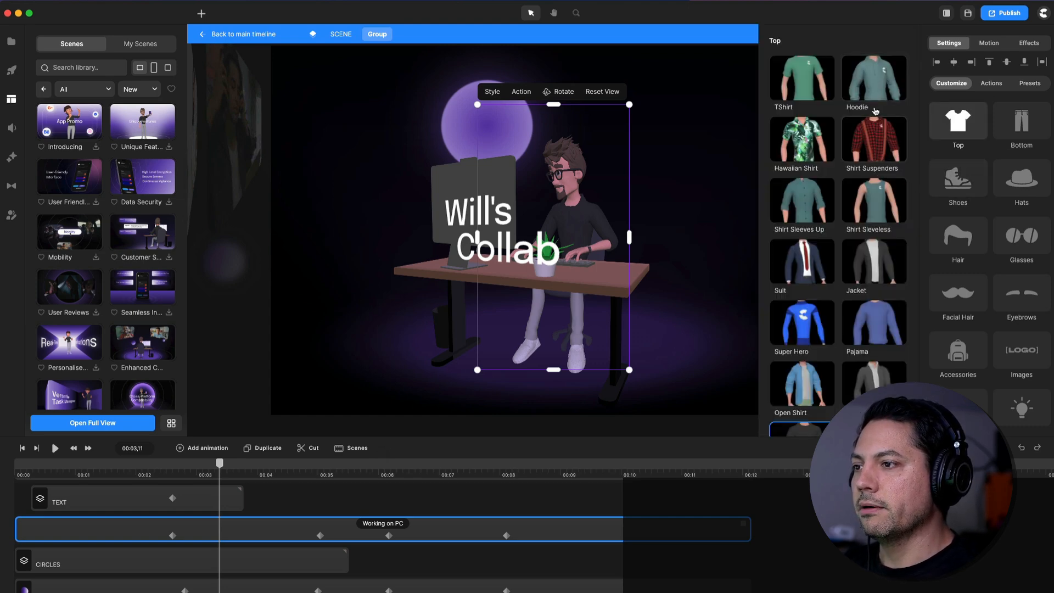
left_click(874, 89)
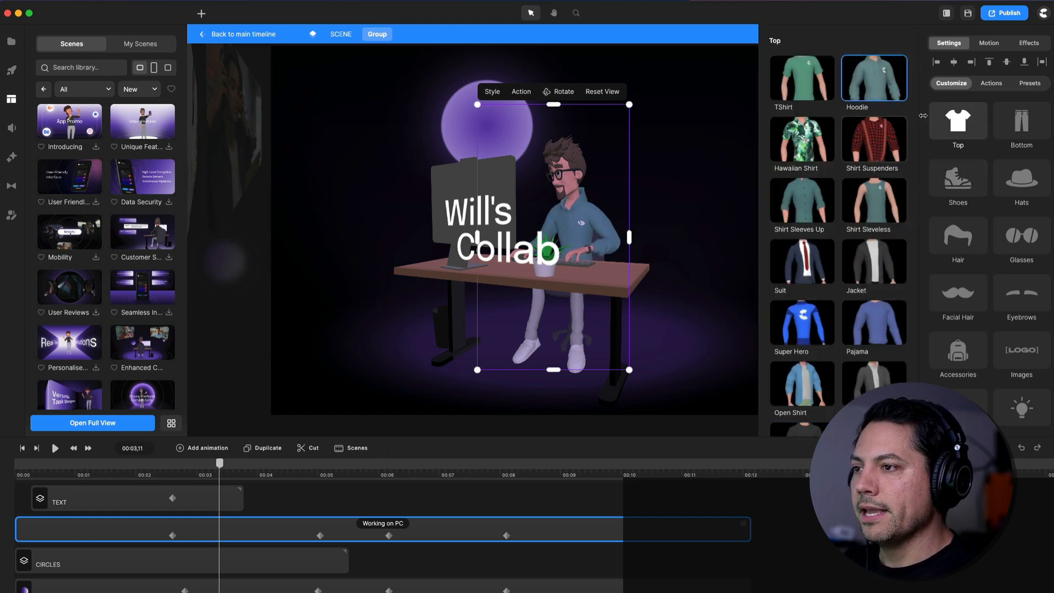
left_click(1022, 122)
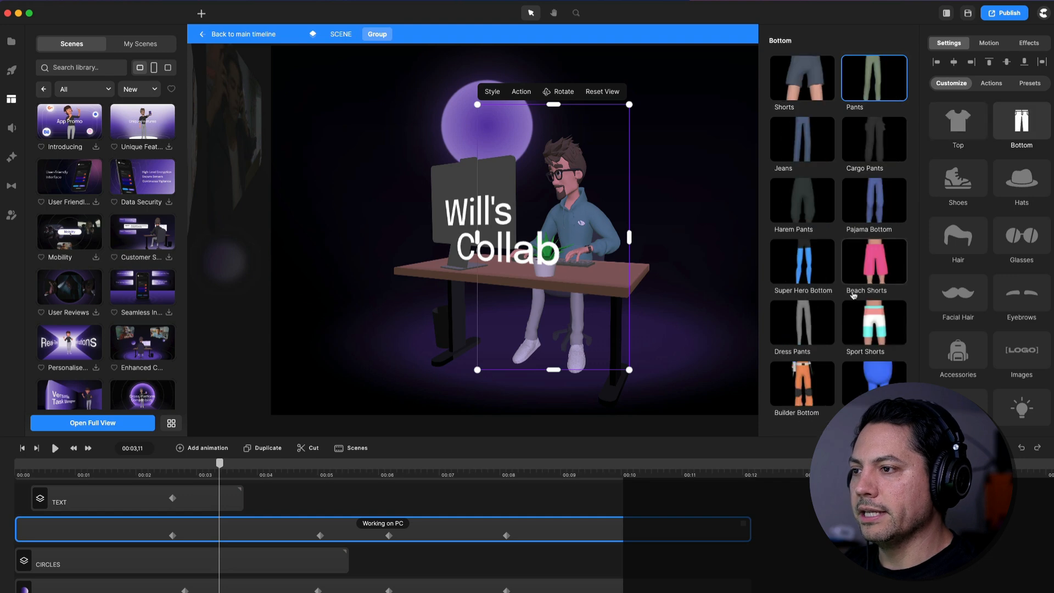
left_click(884, 334)
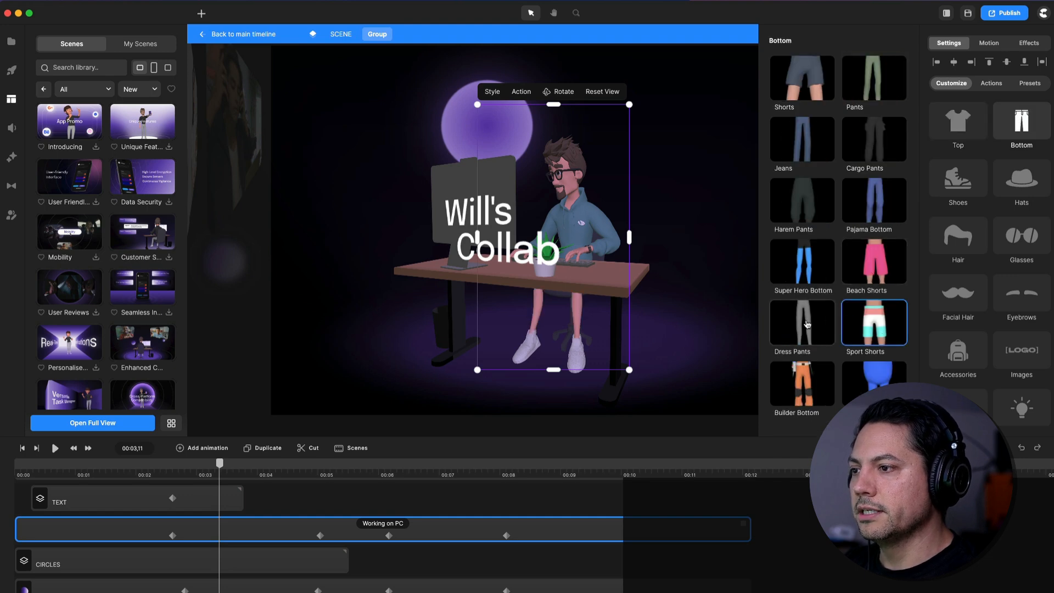
left_click(814, 203)
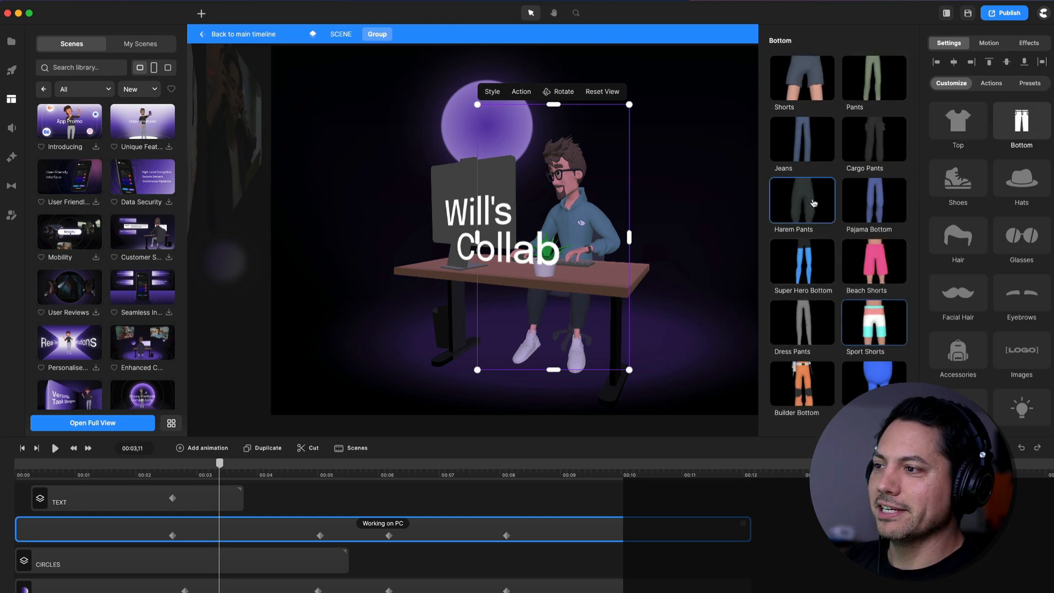
Step: Give the character a cowboy hat and sport shoes with socks
left_click(1021, 180)
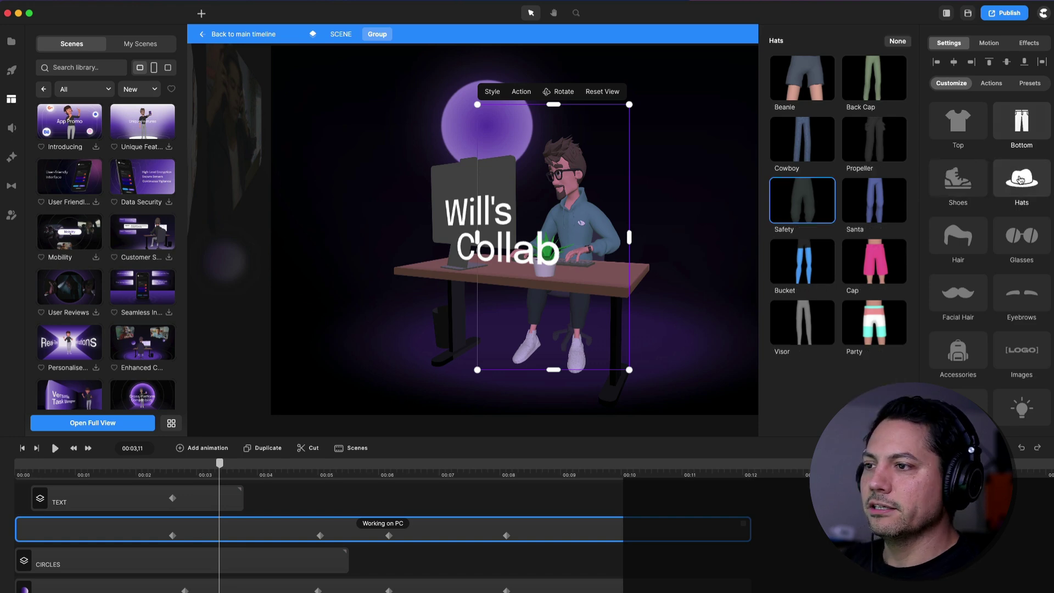
left_click(803, 140)
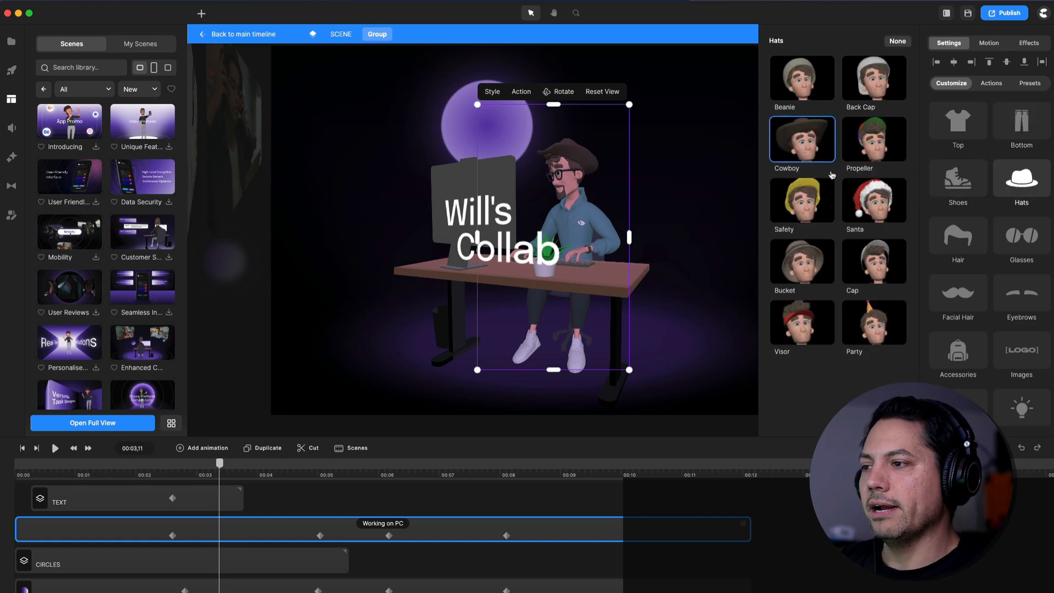
left_click(955, 180)
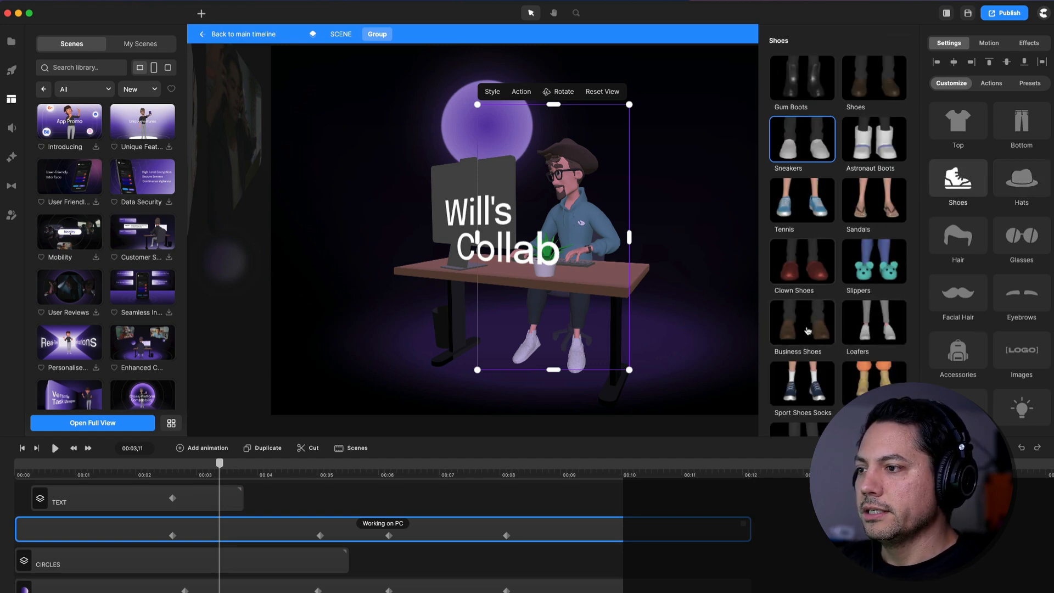
left_click(825, 401)
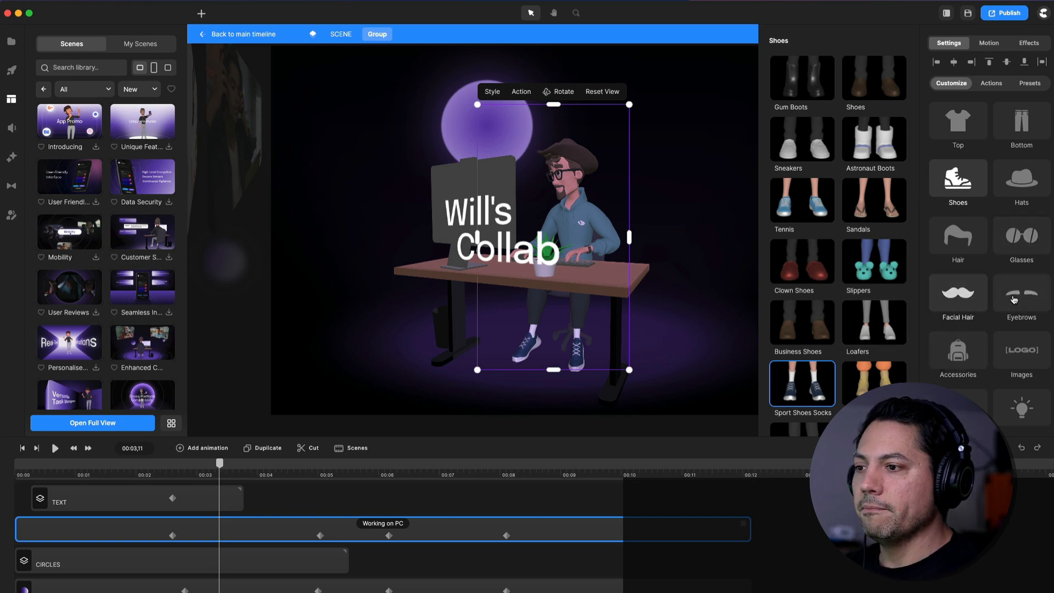
Step: Recolour the shirt to a darker teal and the trousers to neutral dark grey
left_click(958, 413)
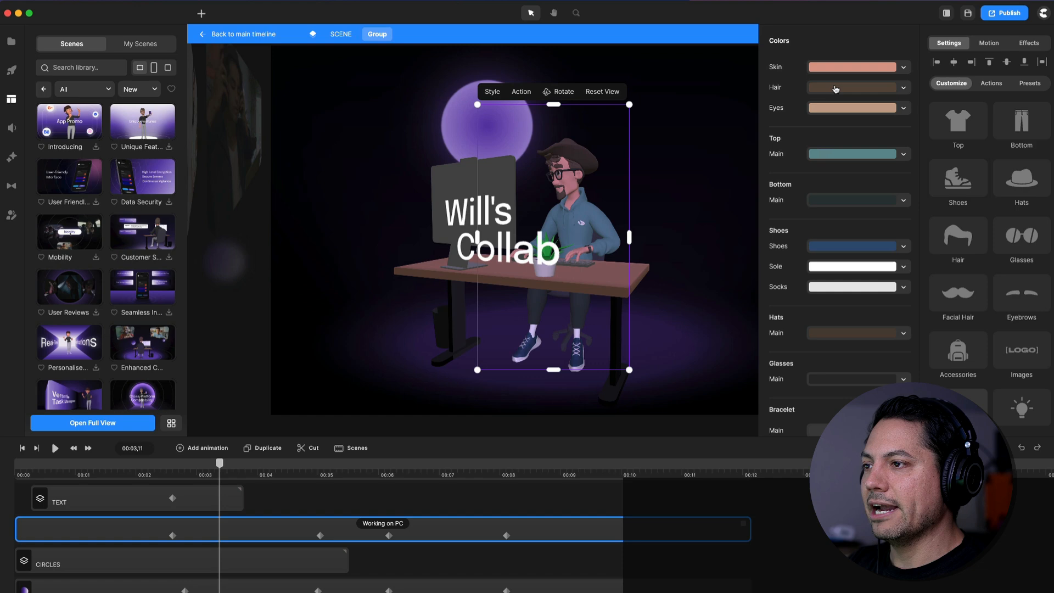
left_click(831, 156)
left_click_drag(765, 172, 822, 182)
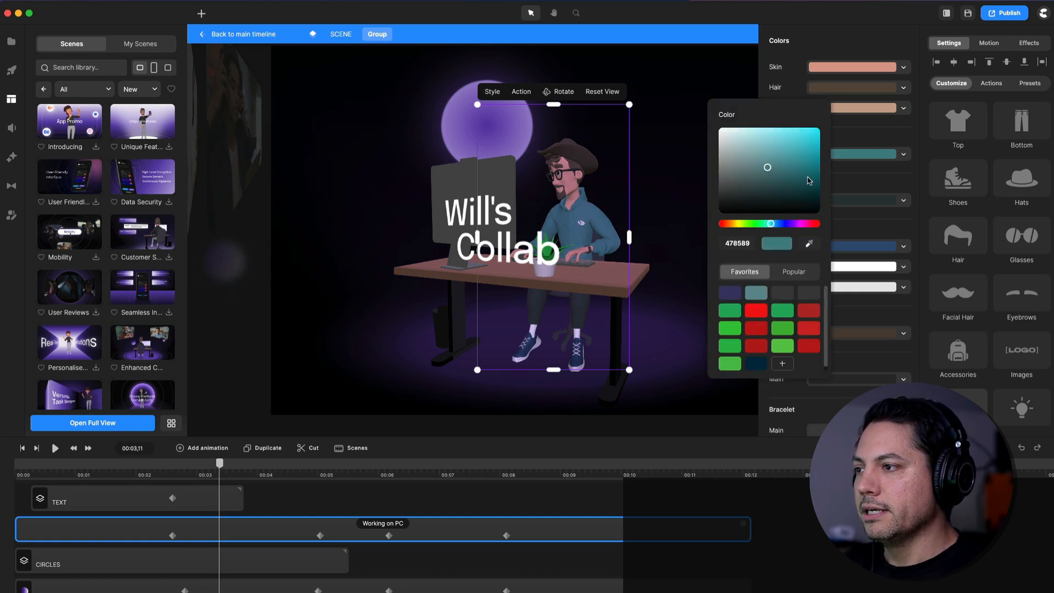
left_click(893, 190)
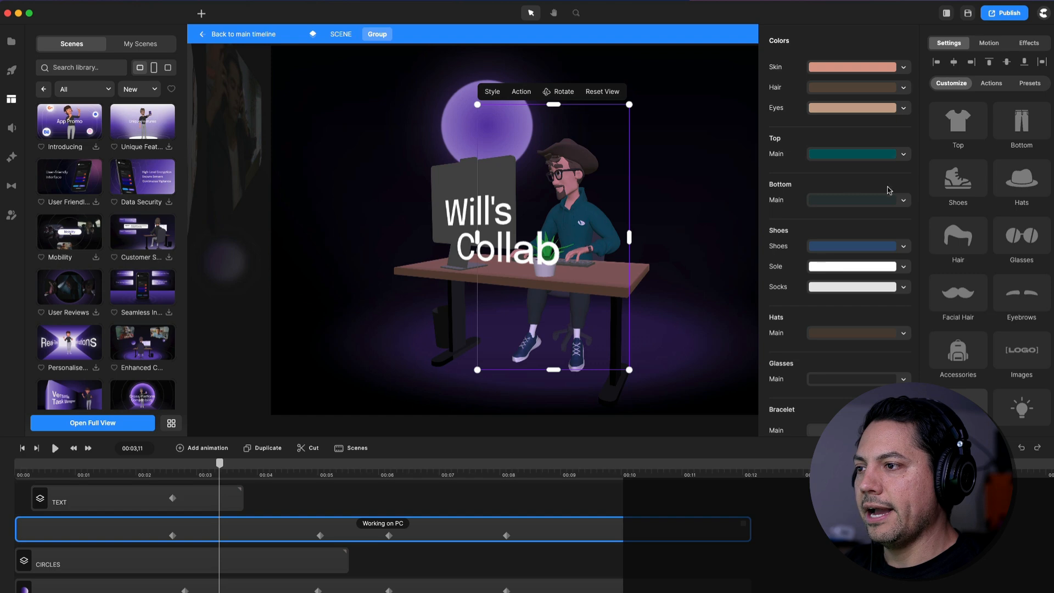
left_click(840, 205)
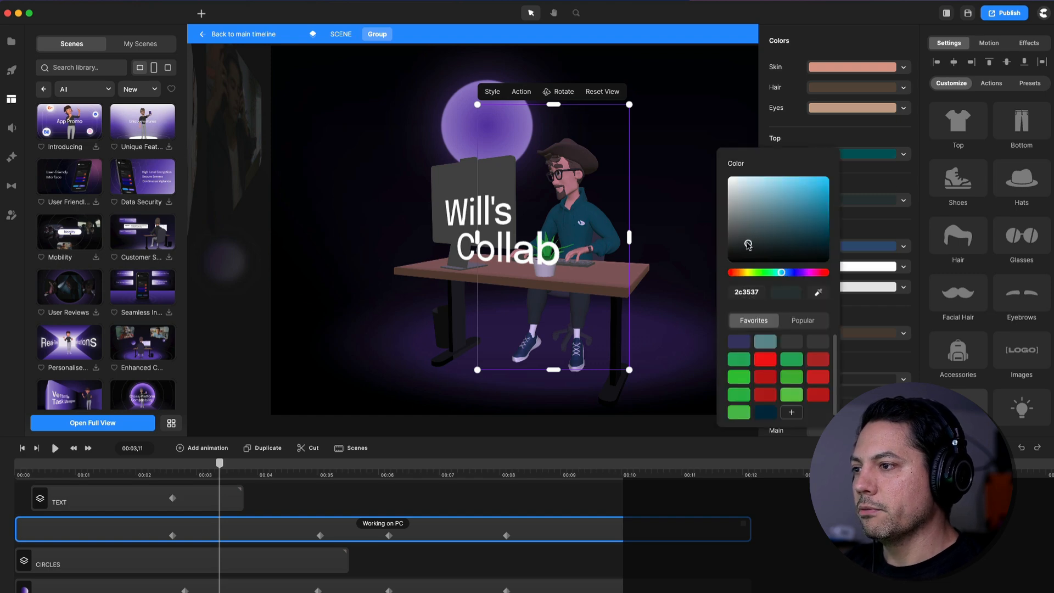
left_click_drag(747, 244, 728, 240)
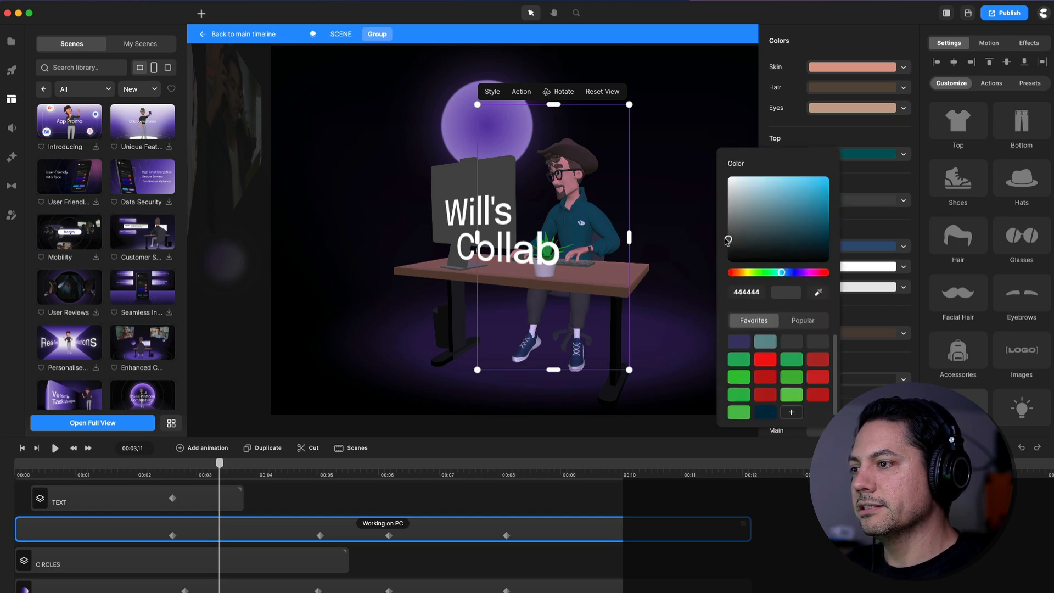
left_click(800, 137)
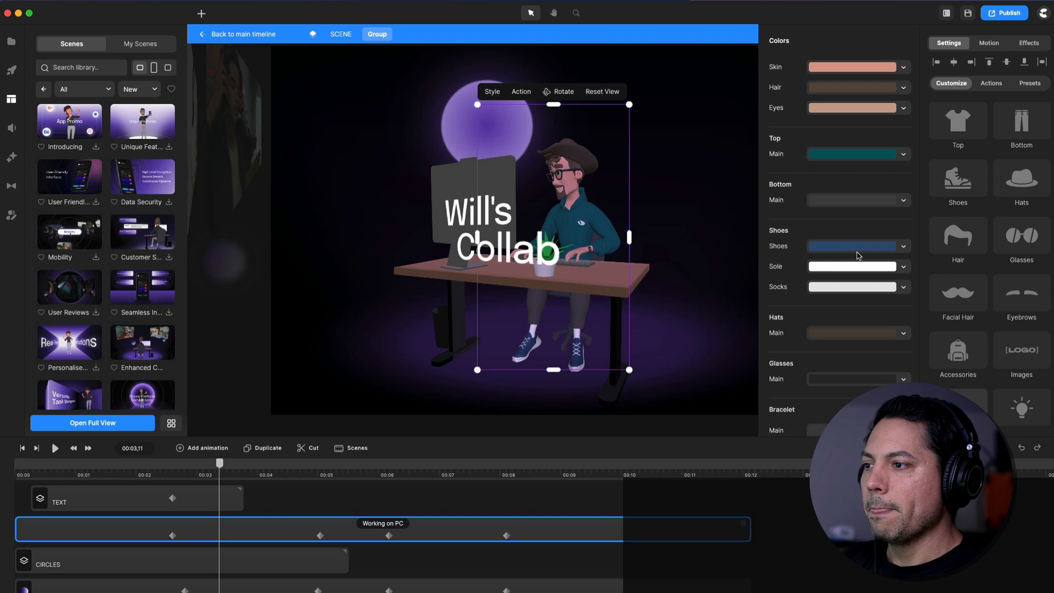
Step: Make the character's shoes black
left_click(860, 249)
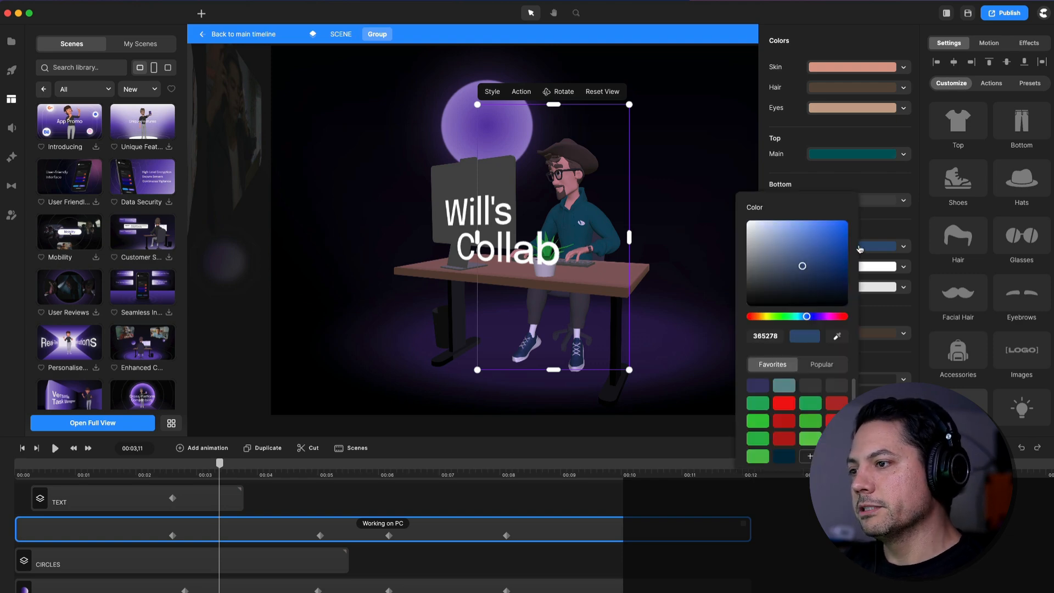
left_click(748, 307)
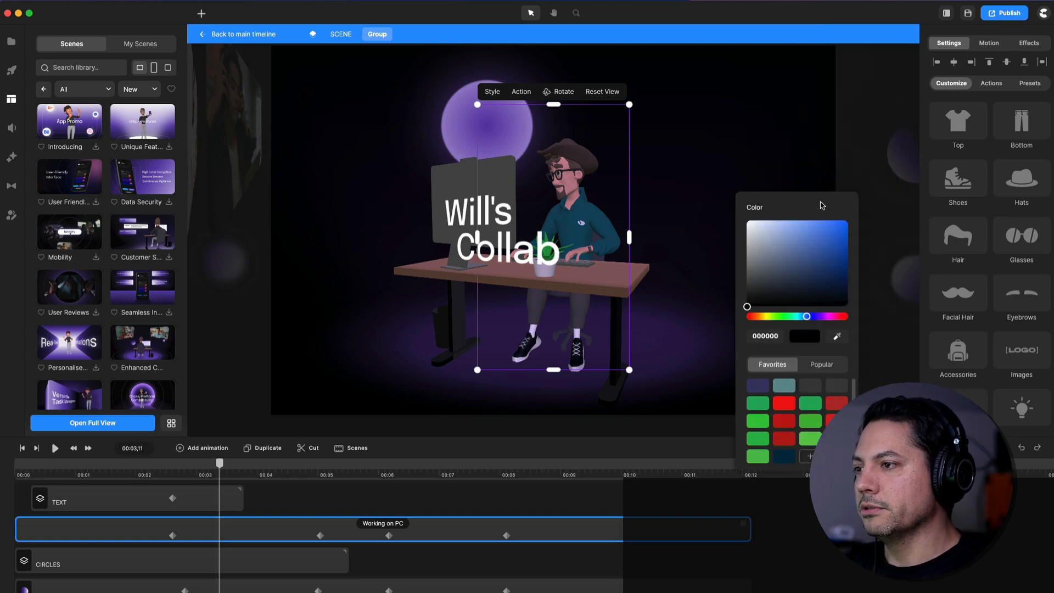
left_click(958, 354)
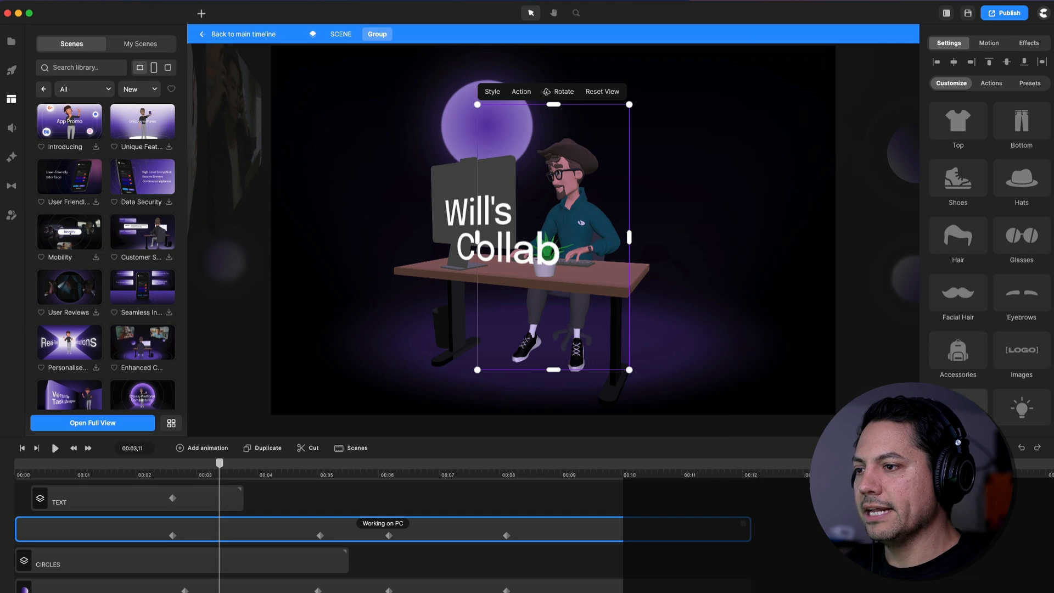
left_click(959, 396)
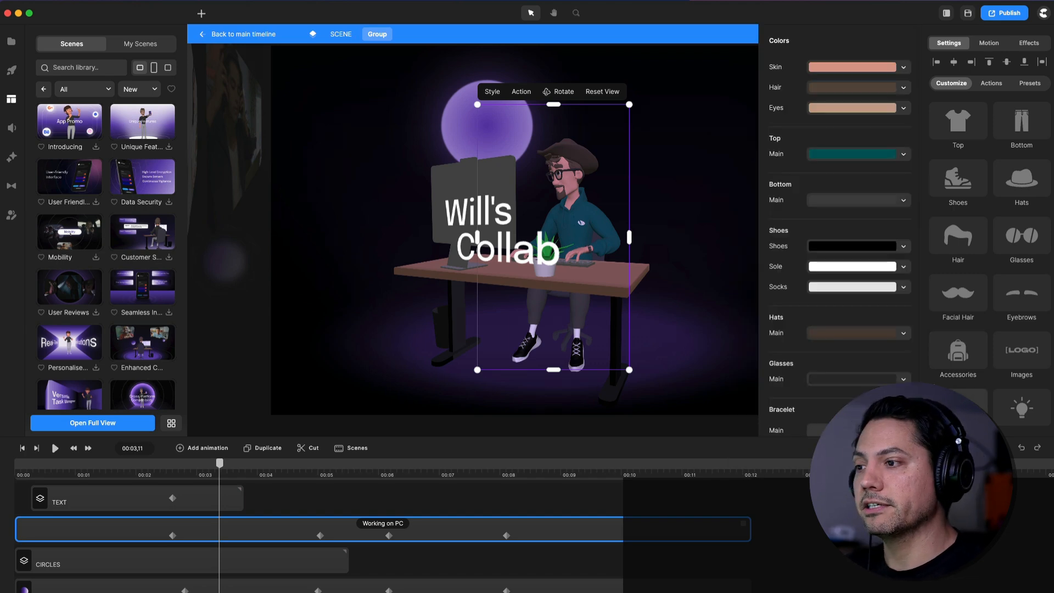
scroll(842, 329, "down", 1)
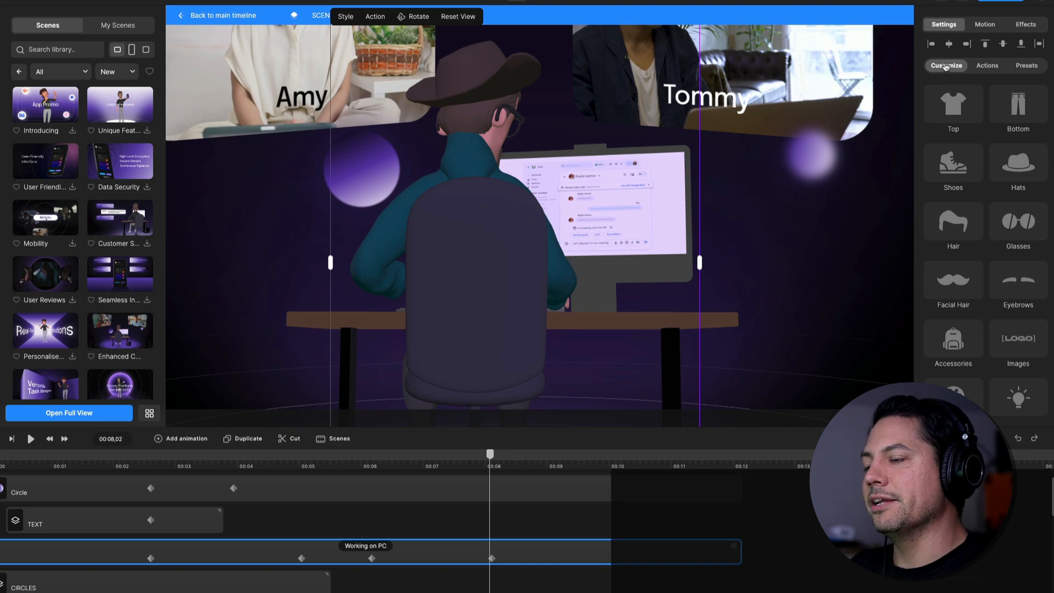
Step: Replace the PC Screen image with the 'Easily Create 3D Animated Videos' screenshot
left_click(1027, 341)
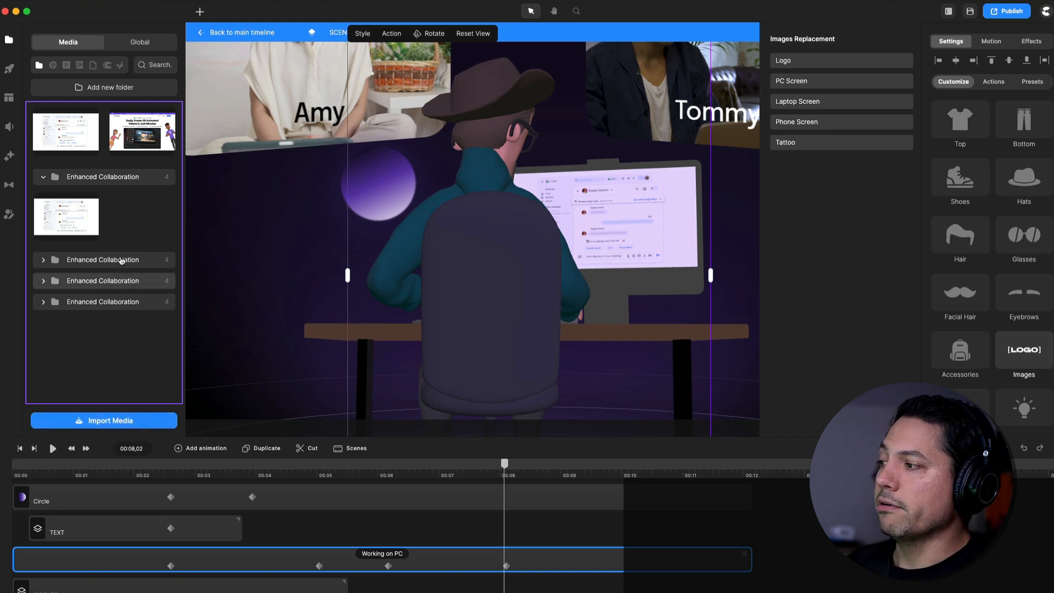
left_click(141, 133)
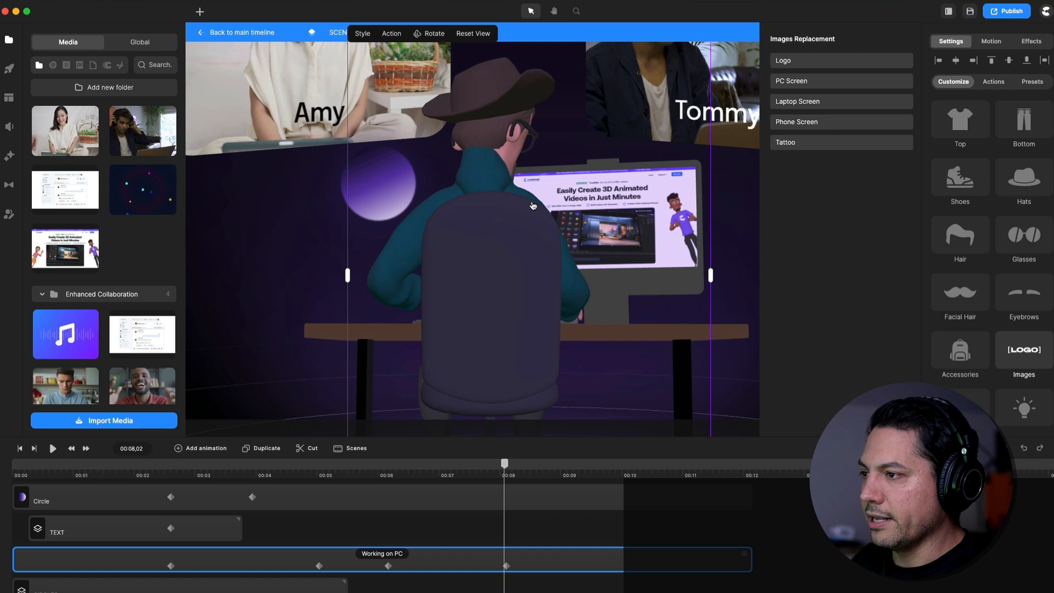
scroll(532, 205, "down", 3)
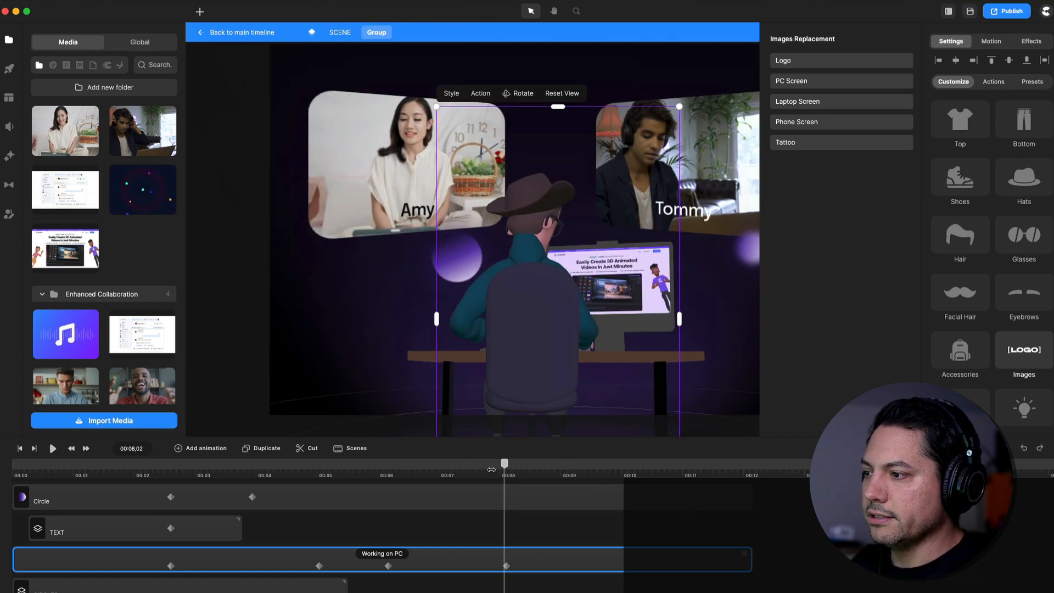
mouse_move(495, 472)
left_mouse_down()
mouse_move(224, 472)
mouse_move(446, 454)
left_mouse_up()
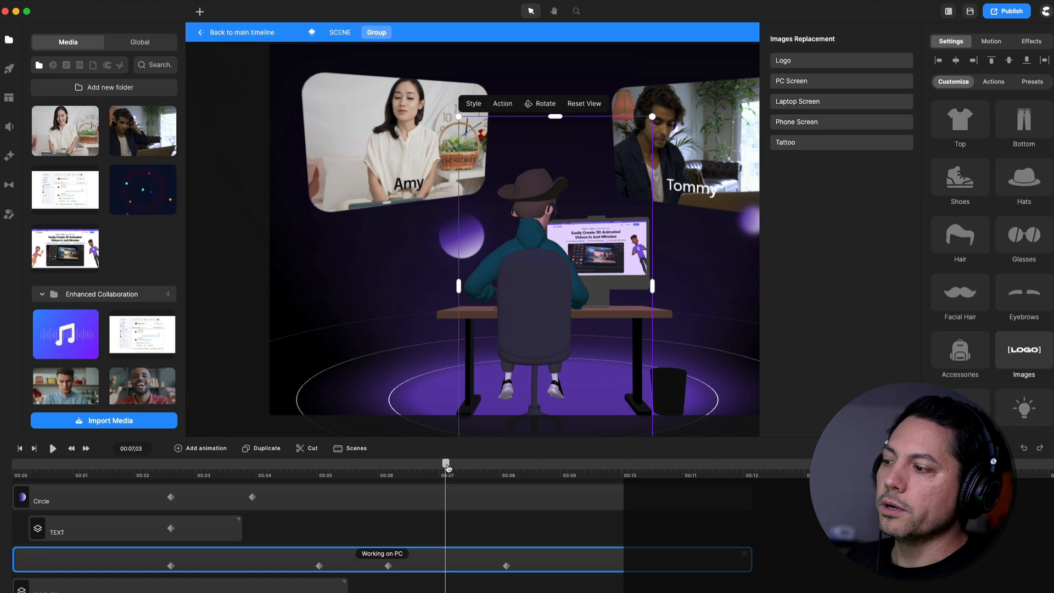
Step: Add the Lenka character to the scene standing at the desk
mouse_move(446, 468)
left_mouse_down()
mouse_move(496, 466)
mouse_move(221, 468)
left_mouse_up()
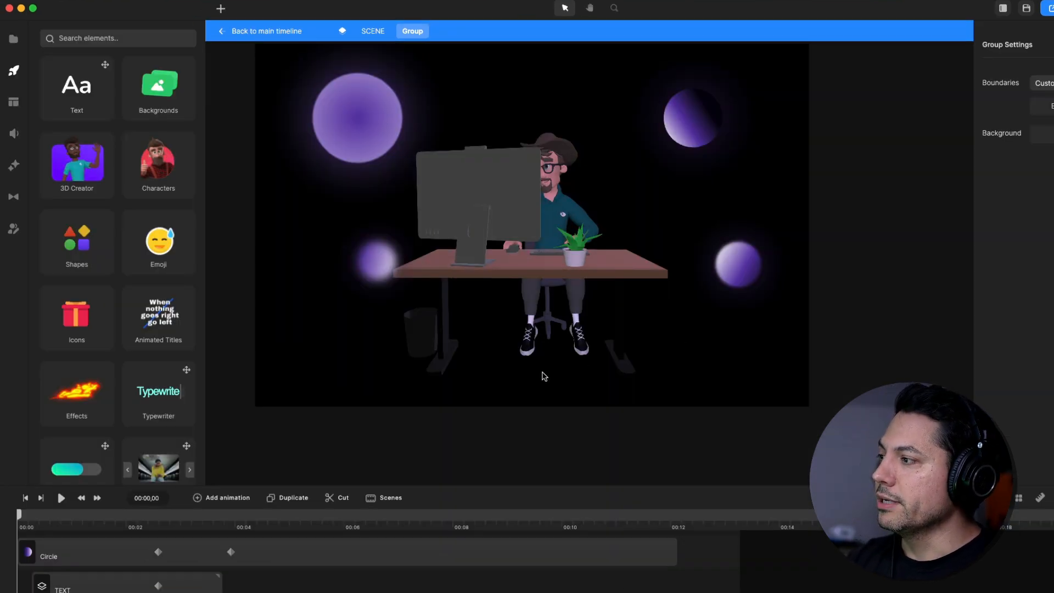
left_click(13, 229)
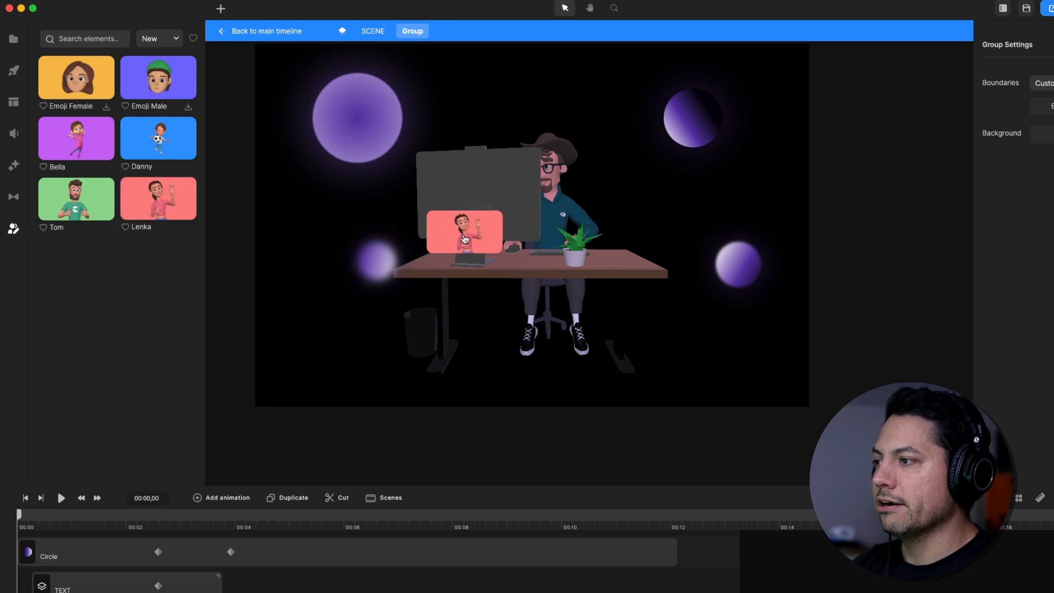
left_click_drag(157, 200, 461, 235)
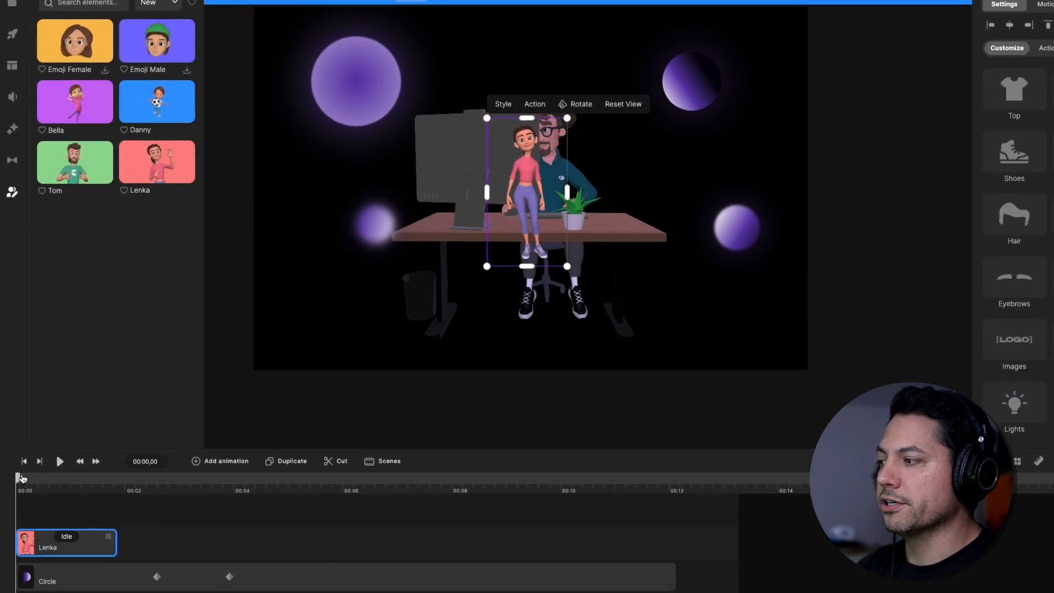
scroll(47, 519, "down", 3)
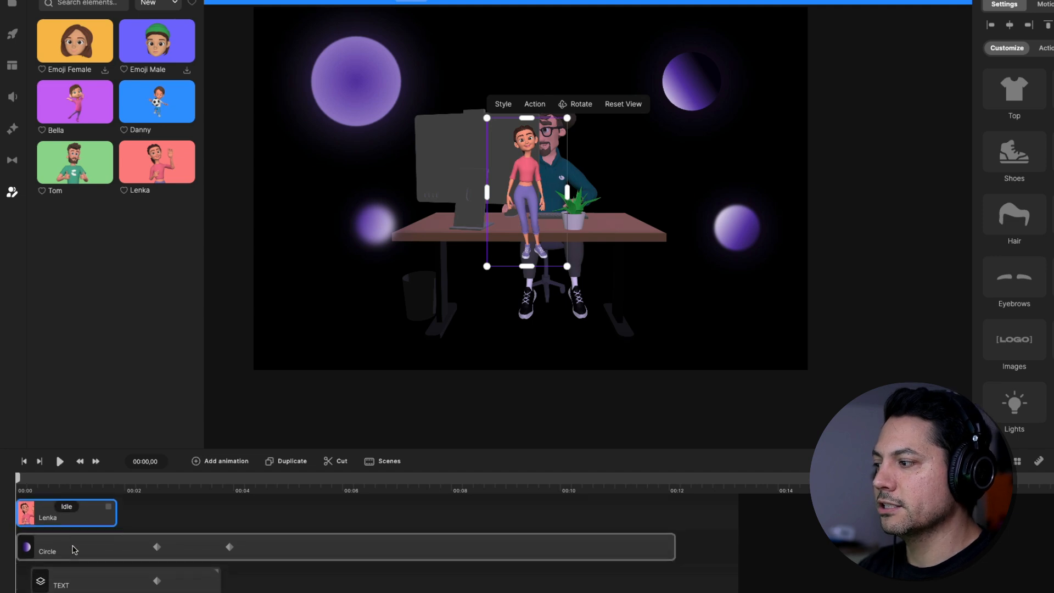
scroll(124, 544, "down", 3)
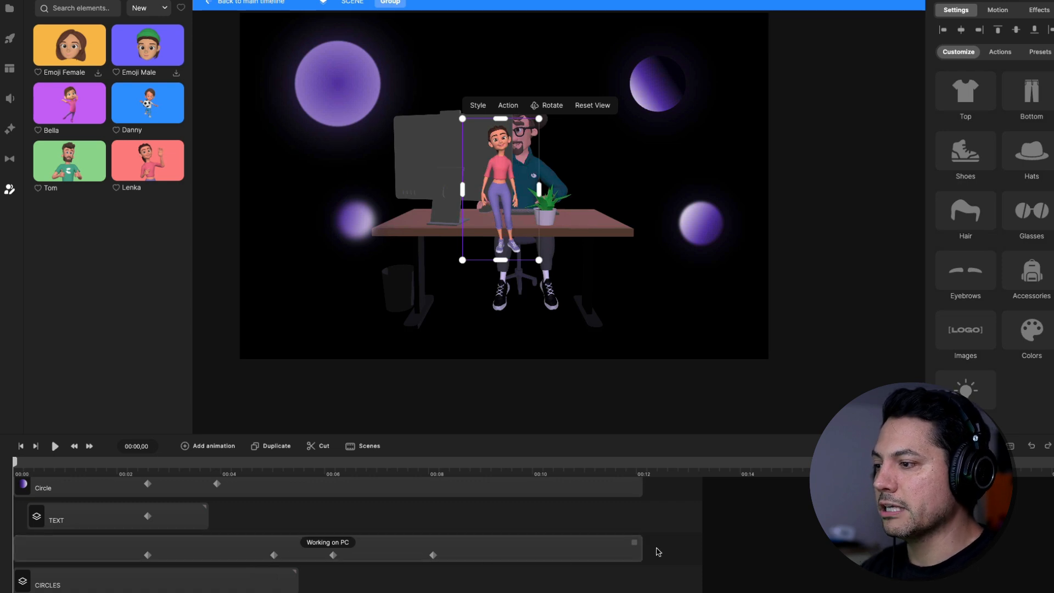
Step: Add a track above Working on PC and move Lenka's clip onto it
right_click(674, 551)
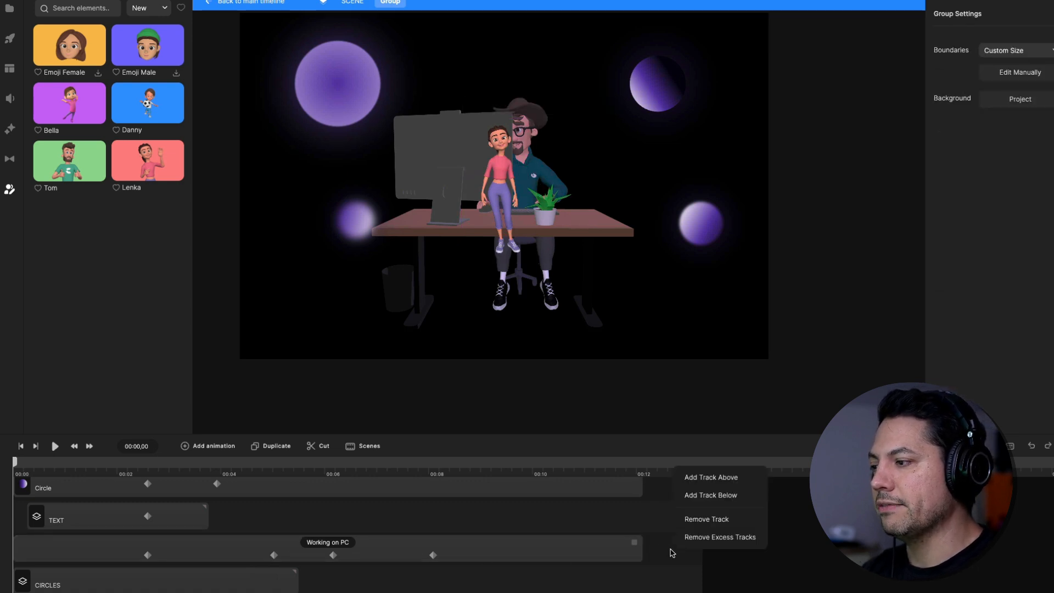
left_click(711, 477)
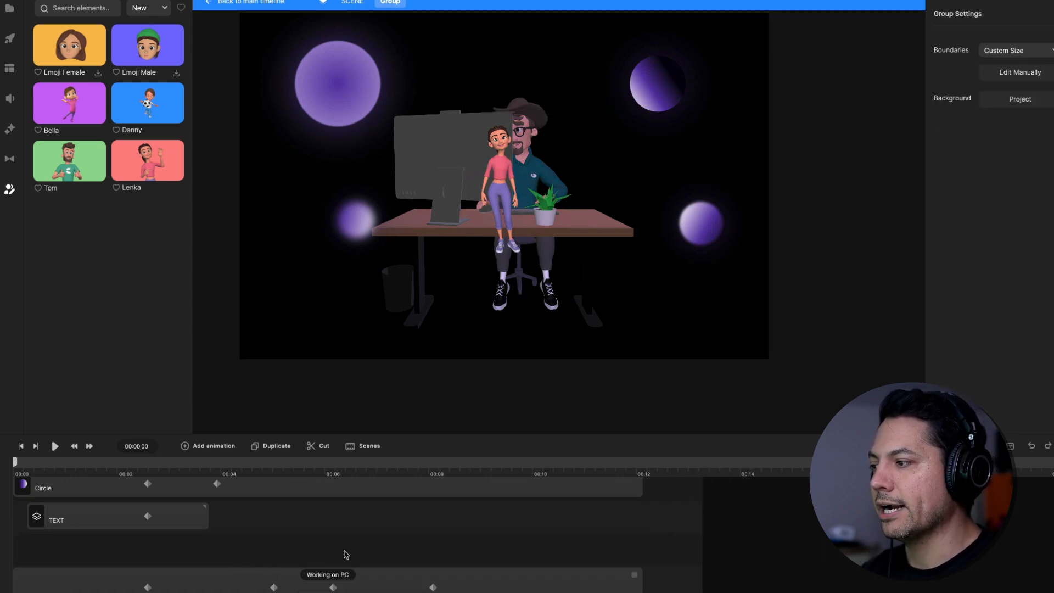
scroll(187, 540, "down", 3)
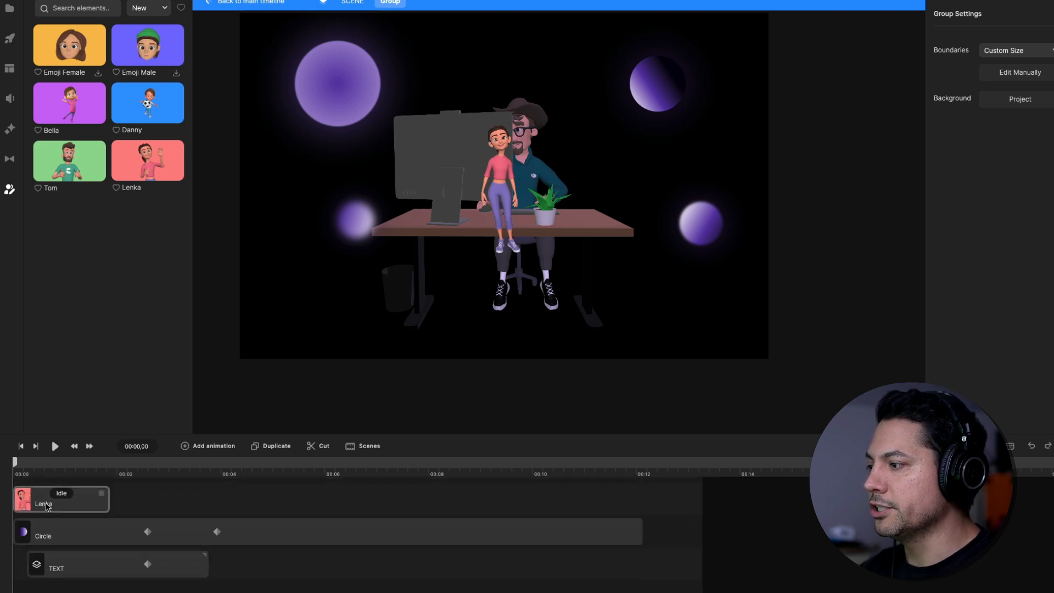
left_click(33, 581)
mouse_move(33, 582)
left_mouse_down()
mouse_move(76, 562)
mouse_move(56, 562)
mouse_move(639, 557)
left_mouse_up()
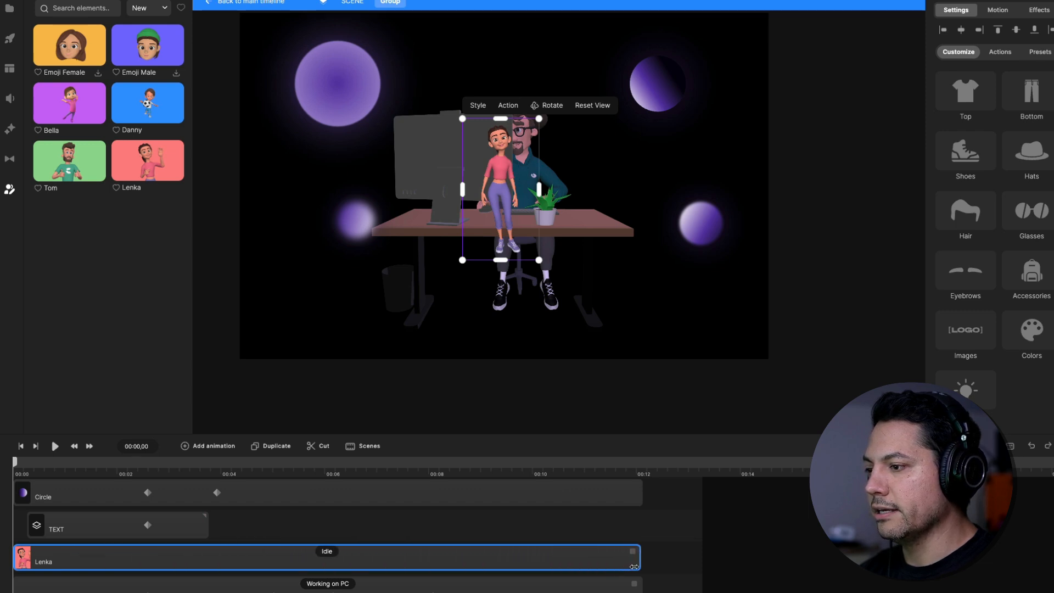
scroll(329, 568, "down", 2)
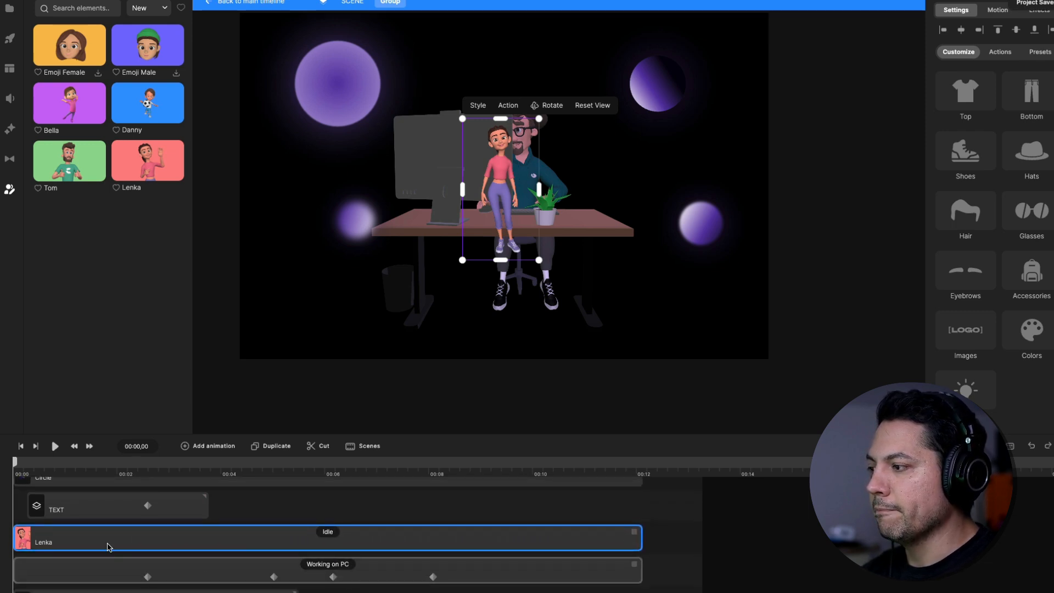
Step: Change Lenka's action to Working on PC and move the playhead to about 00:02,18
left_click(328, 532)
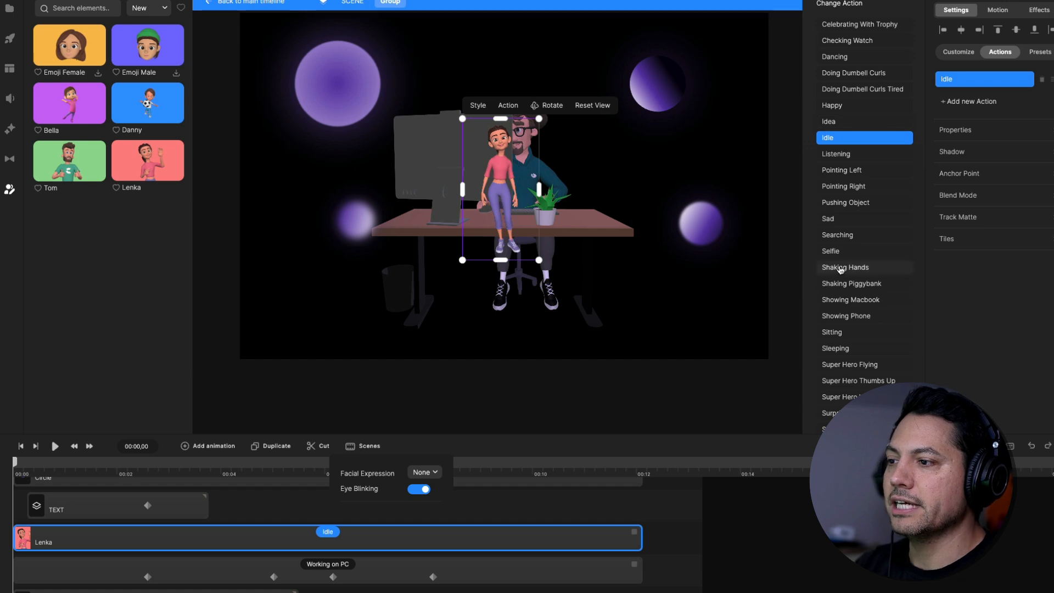
scroll(865, 248, "down", 5)
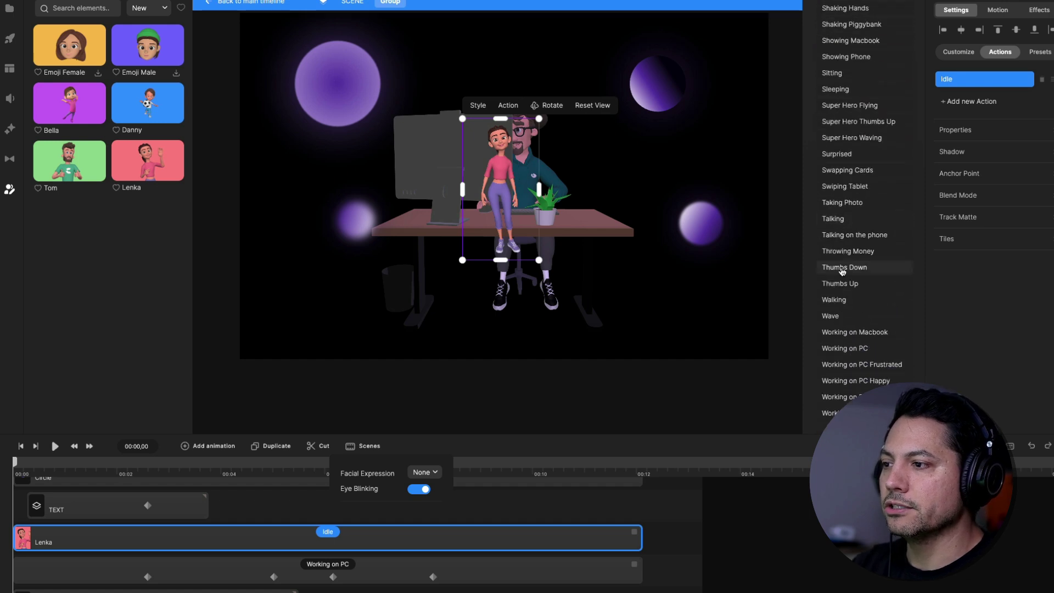
left_click(864, 352)
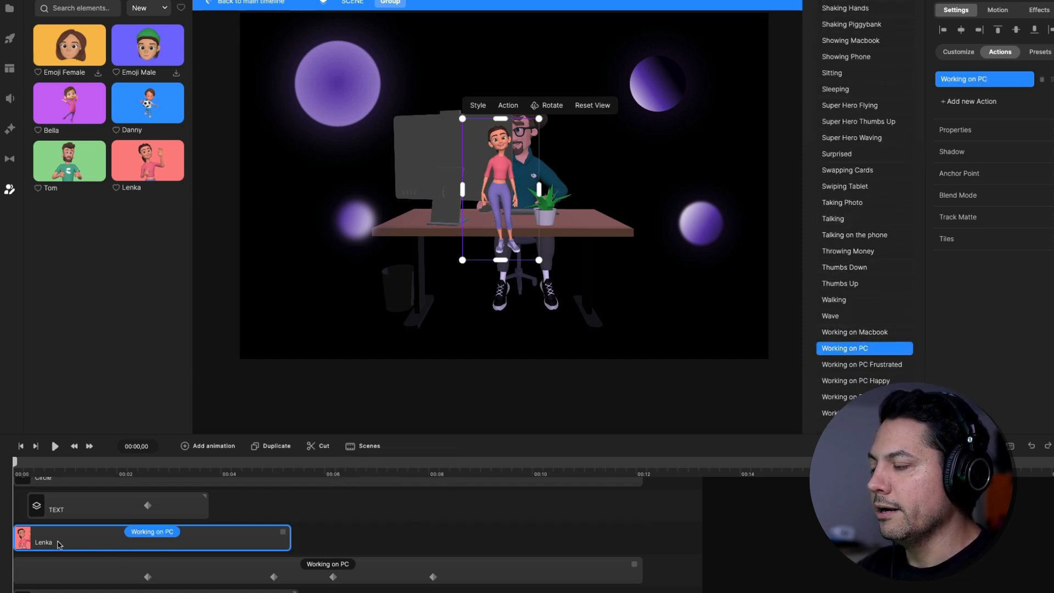
left_click(141, 476)
mouse_move(140, 476)
left_mouse_down()
mouse_move(154, 477)
mouse_move(82, 478)
left_mouse_up()
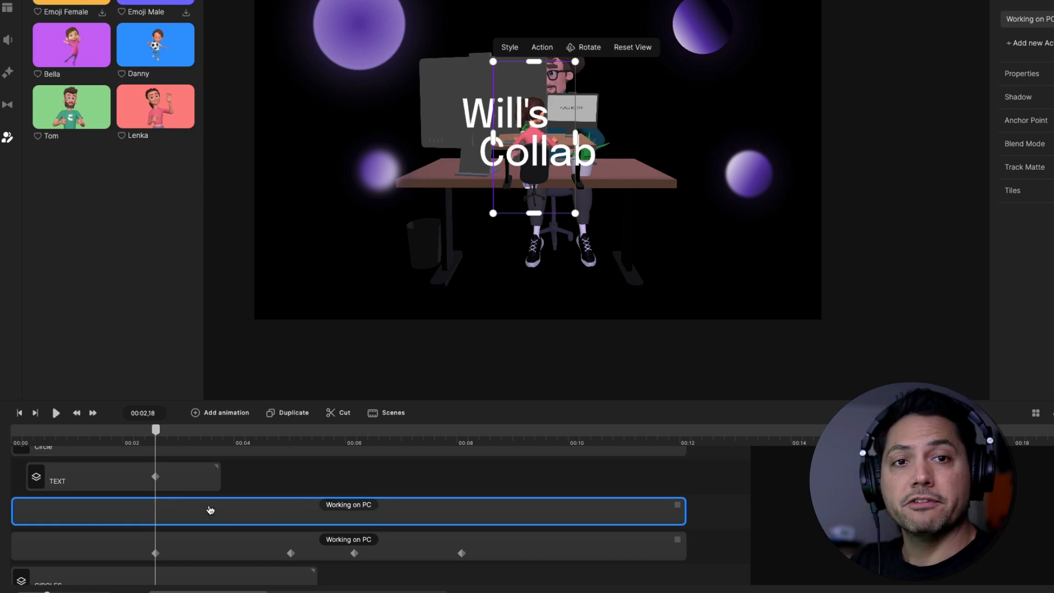
Step: Add a Position animation to Lenka's Working on PC clip
right_click(167, 514)
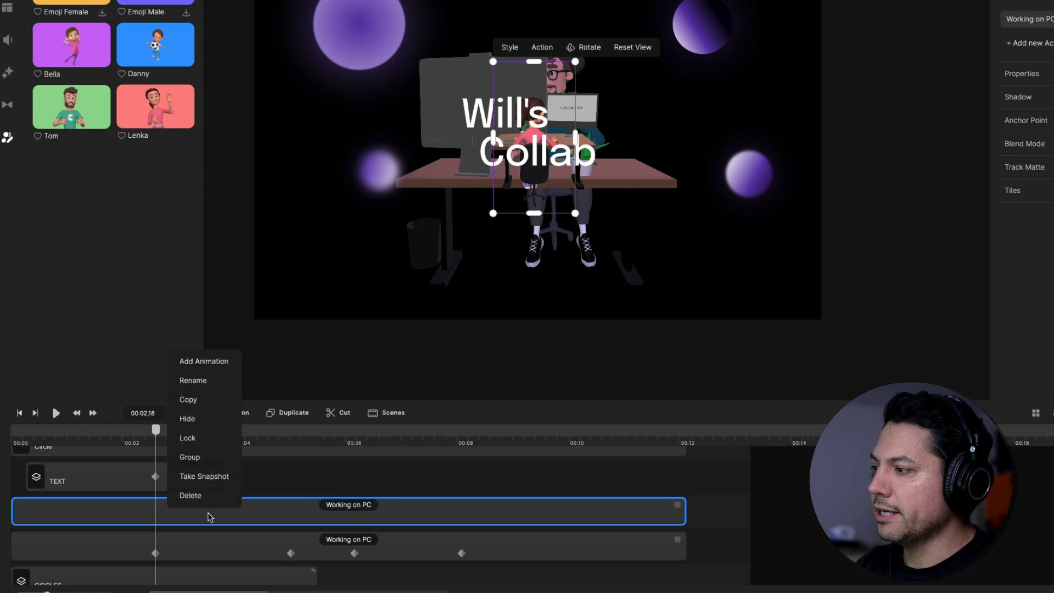
left_click(212, 358)
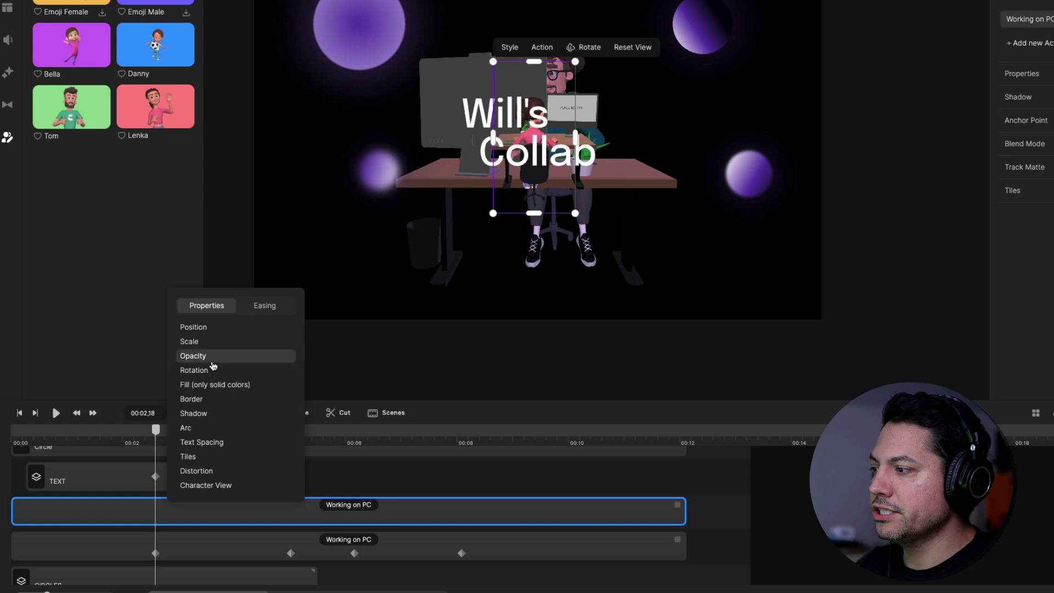
left_click(194, 328)
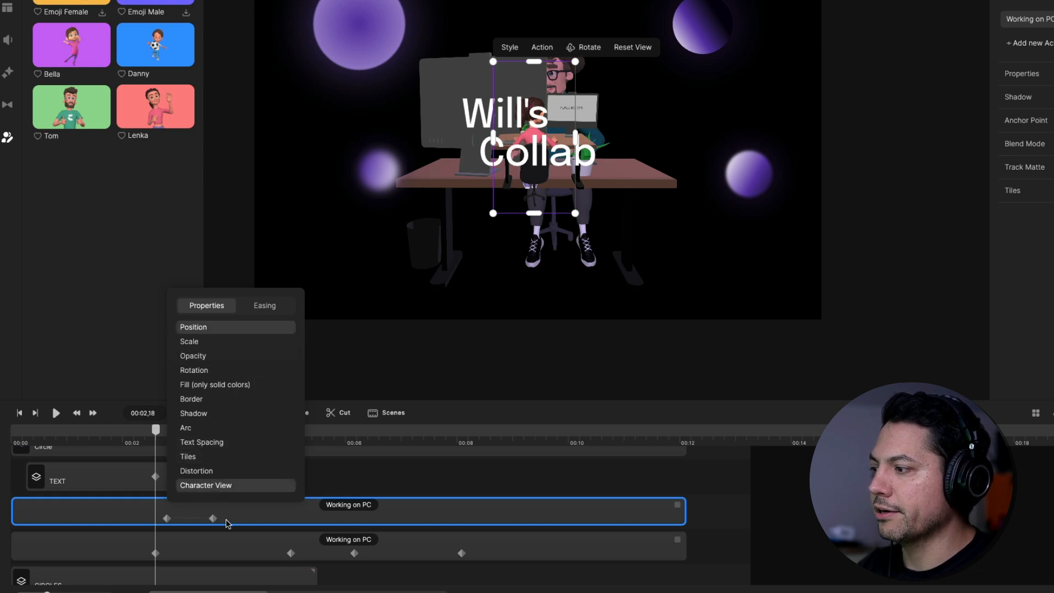
left_click(354, 486)
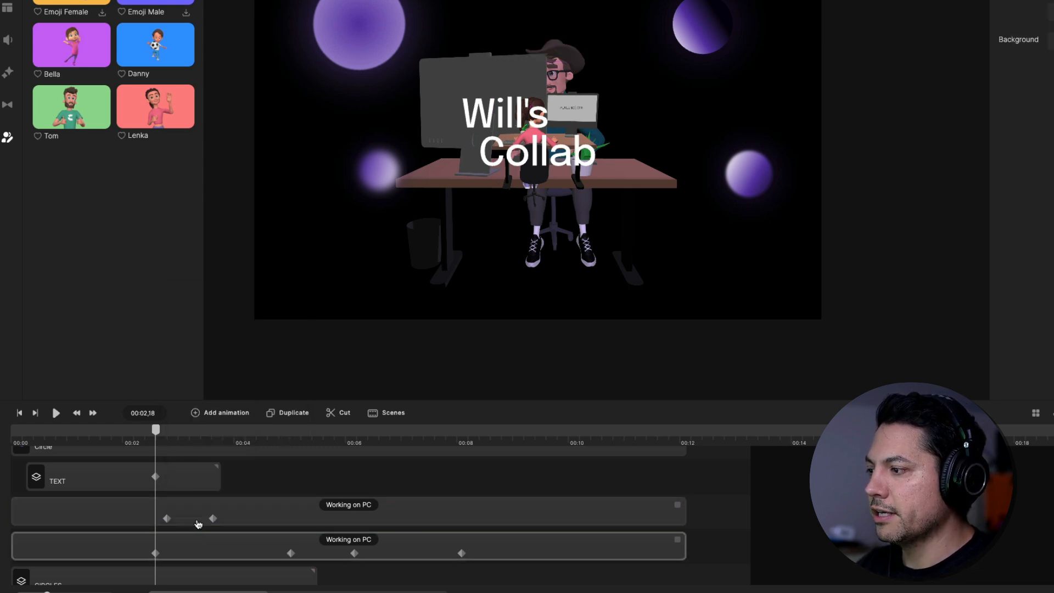
Step: Place the new keyframes at about 00:02,18 and 00:05,00, then return to the first one
left_click(212, 517)
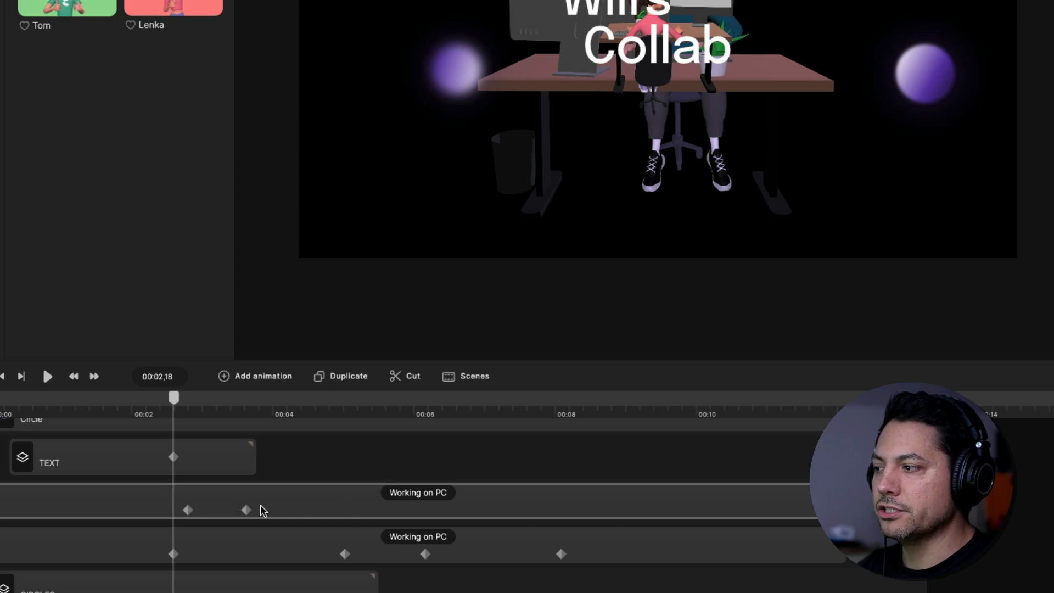
left_click(339, 502)
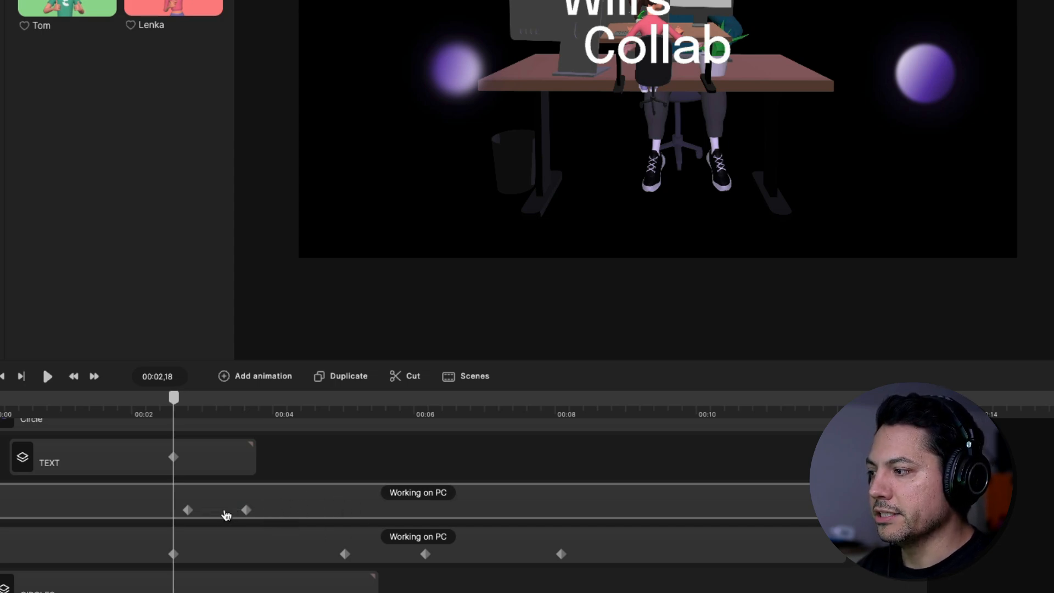
left_click_drag(224, 515, 209, 515)
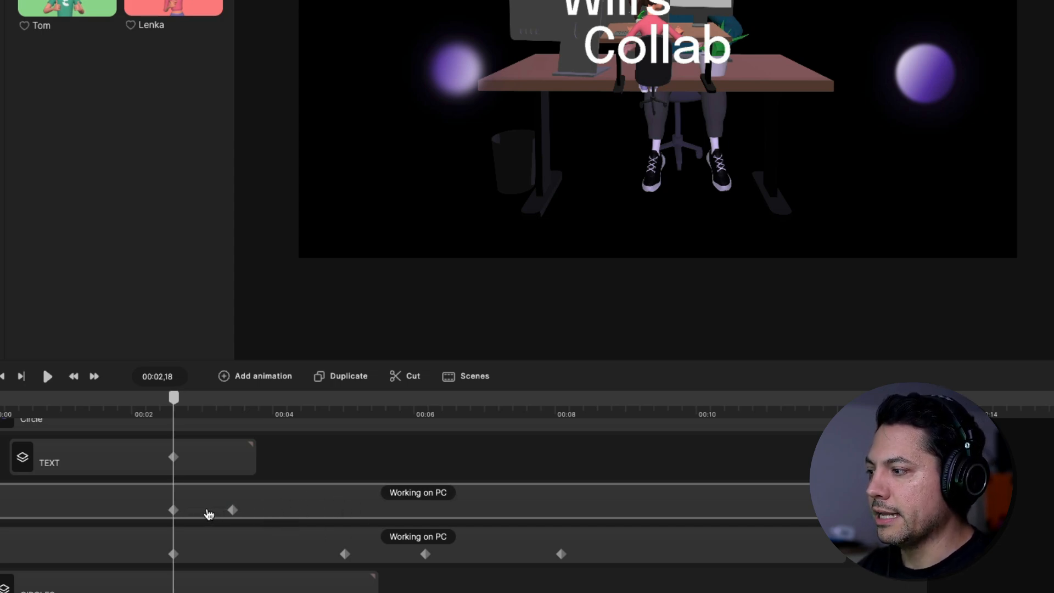
right_click(209, 514)
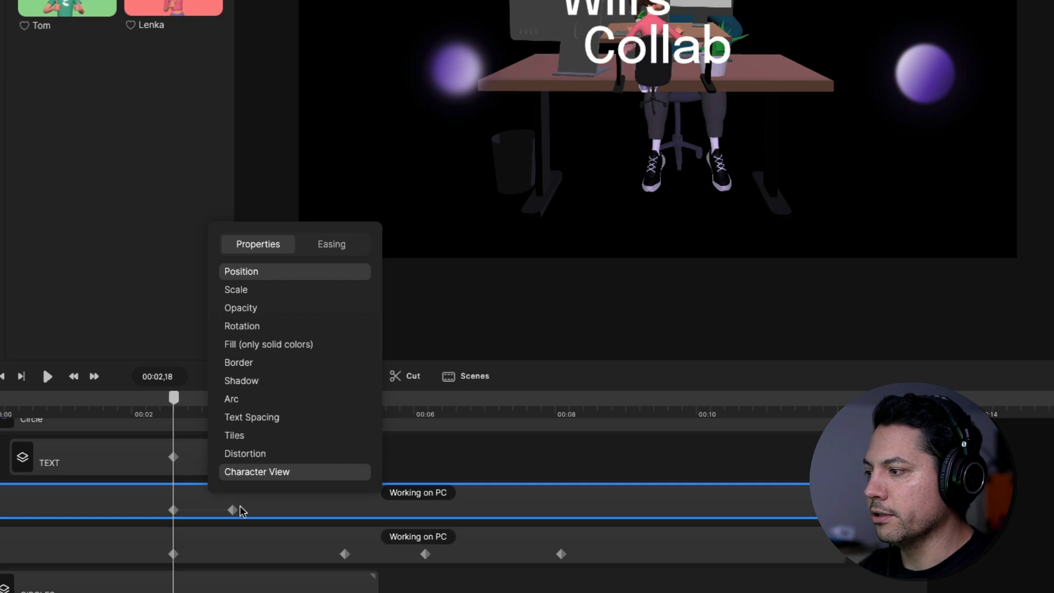
left_click_drag(232, 511, 349, 503)
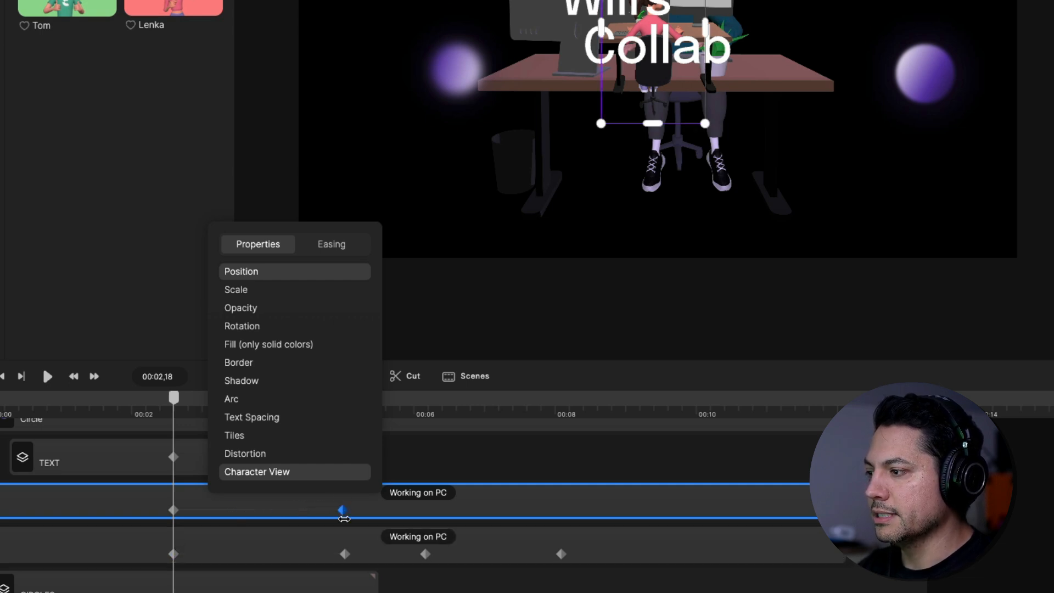
left_click(344, 509)
left_click(437, 461)
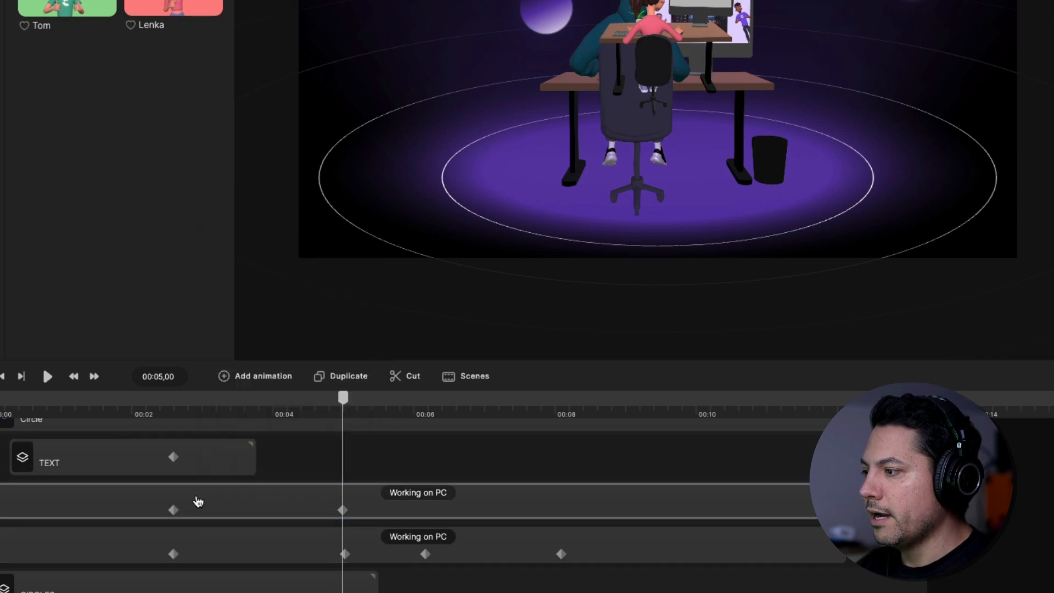
left_click(173, 510)
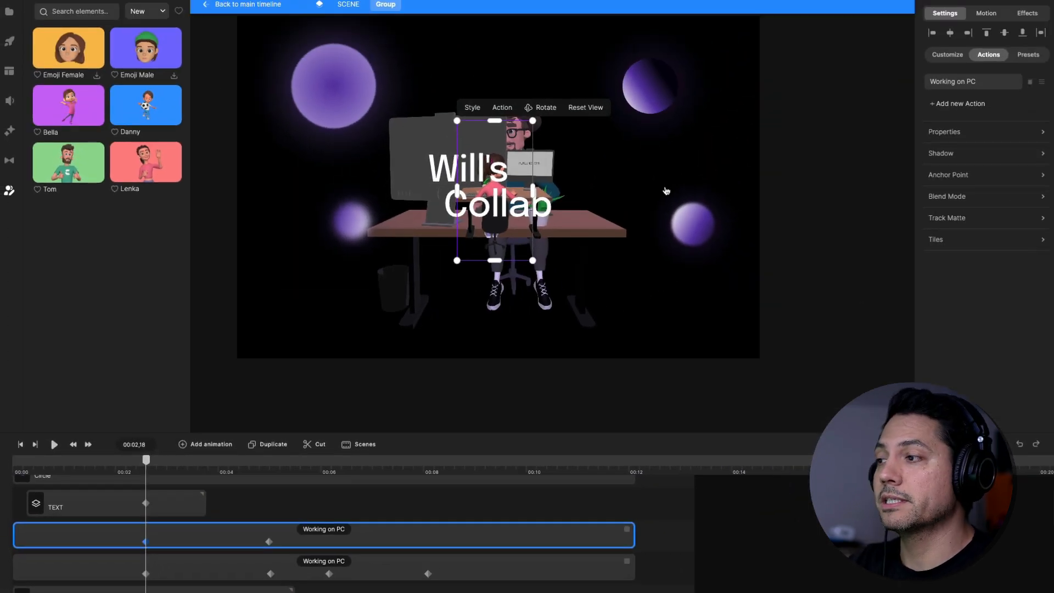
Step: At the first keyframe, rotate the desk scene to face front and set Lenka's group to 265% scale, nudged into place
left_click(960, 136)
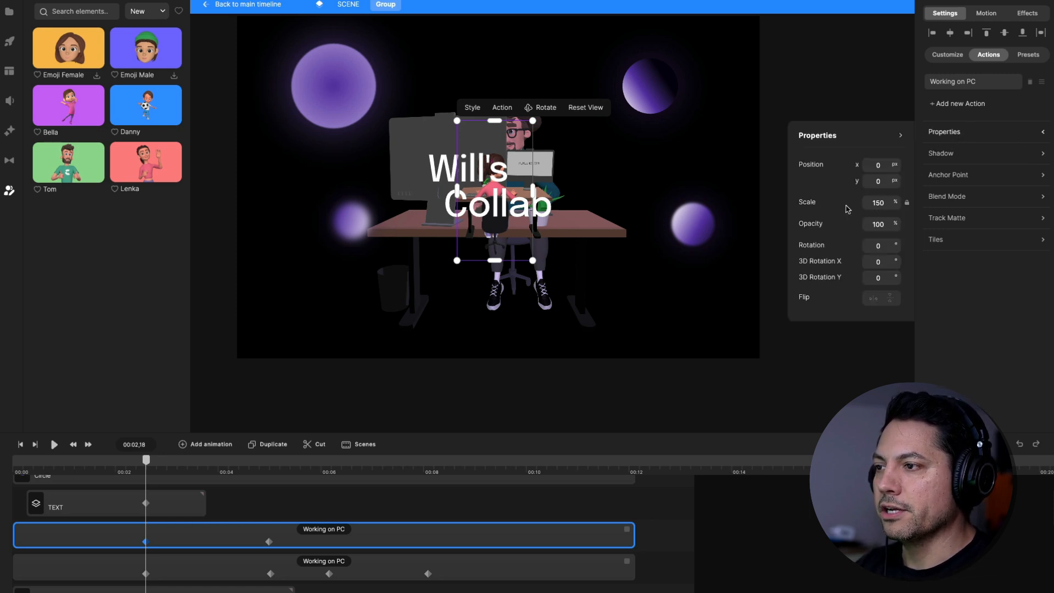
left_click_drag(893, 203, 941, 200)
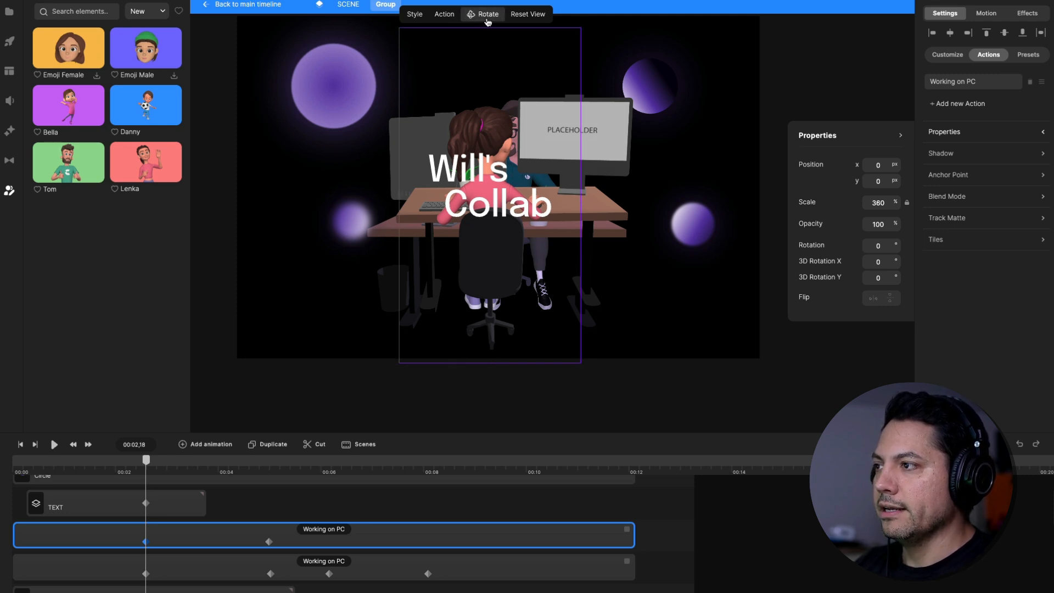
left_click_drag(474, 236, 698, 224)
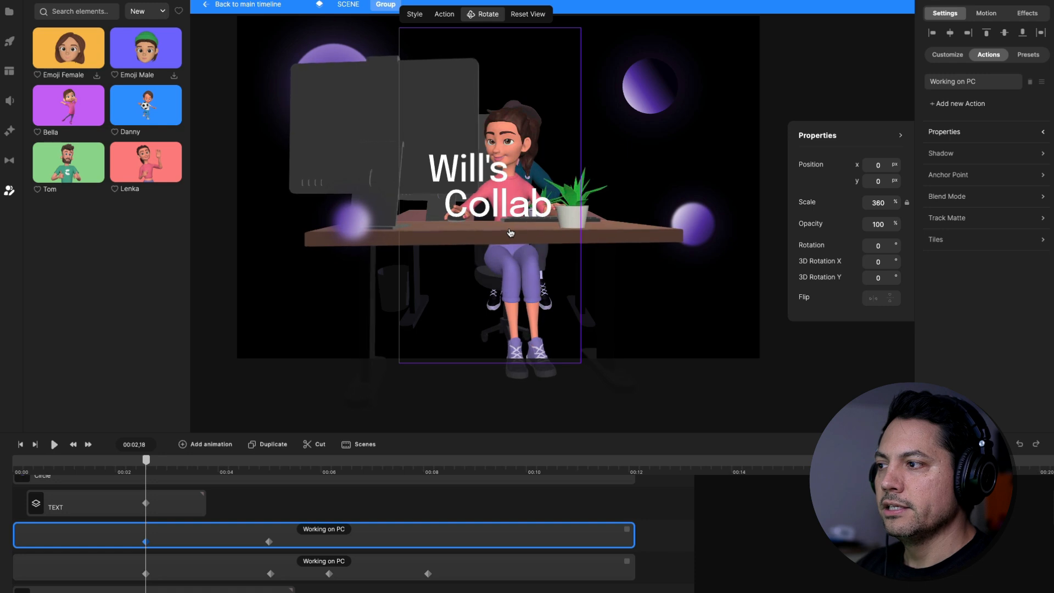
left_click(485, 14)
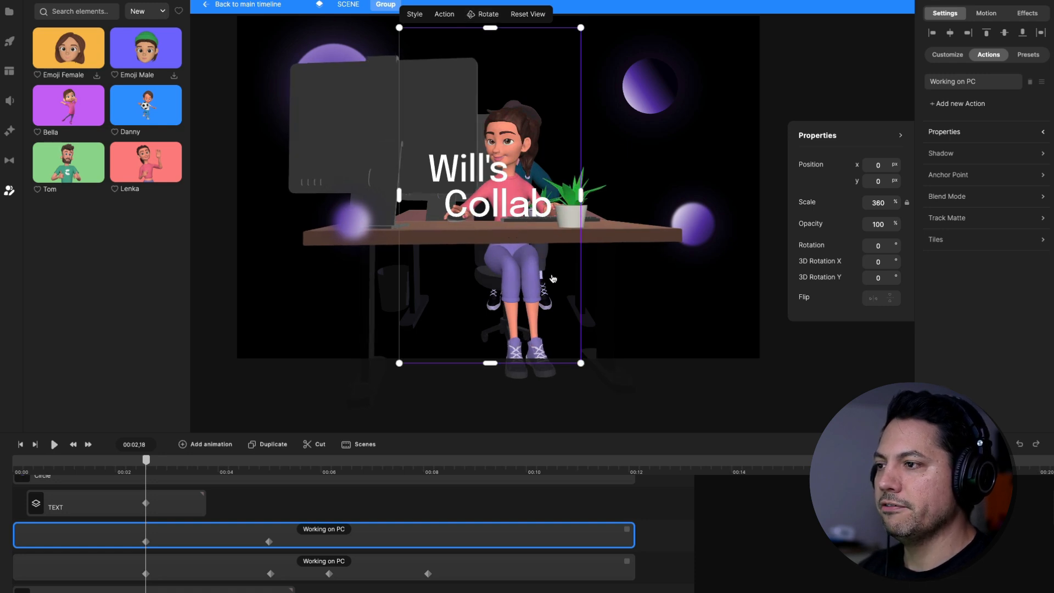
left_click_drag(894, 202, 873, 202)
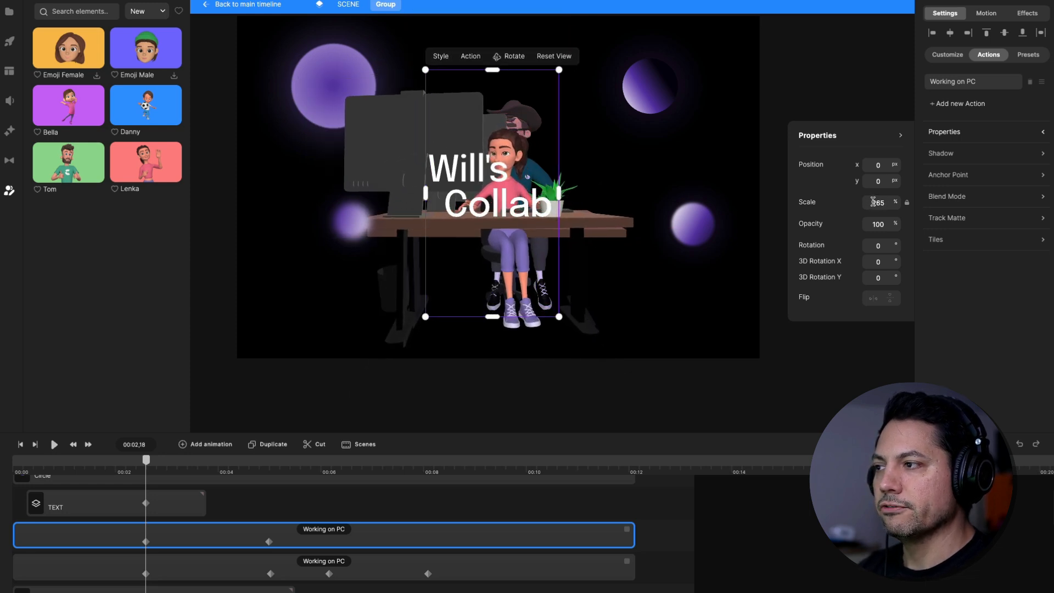
left_click_drag(499, 243, 502, 240)
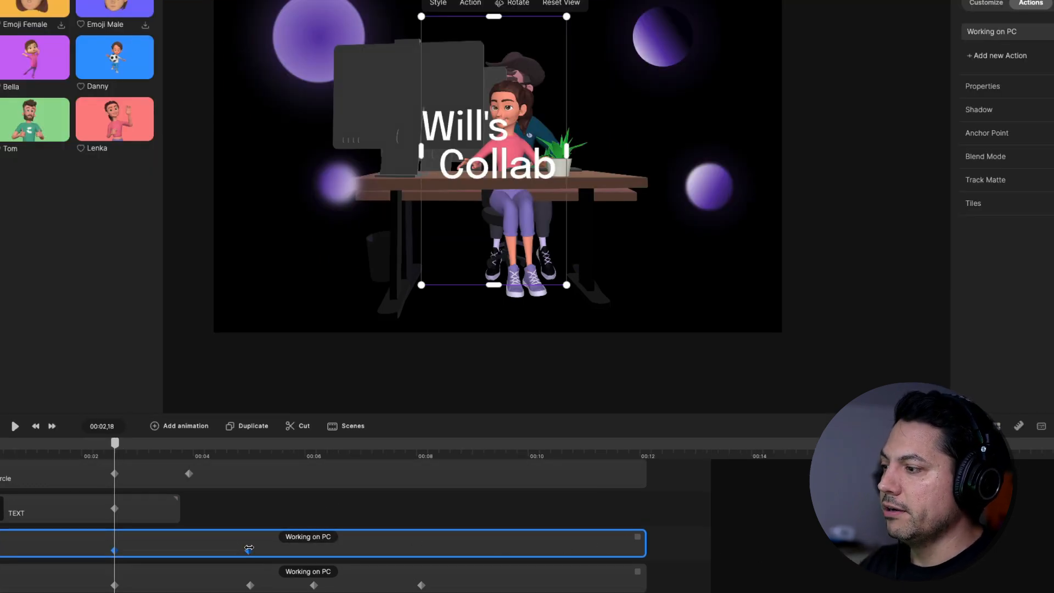
Step: At the 5-second keyframe, rotate the scene to show Lenka from behind and preview the move
left_click(248, 549)
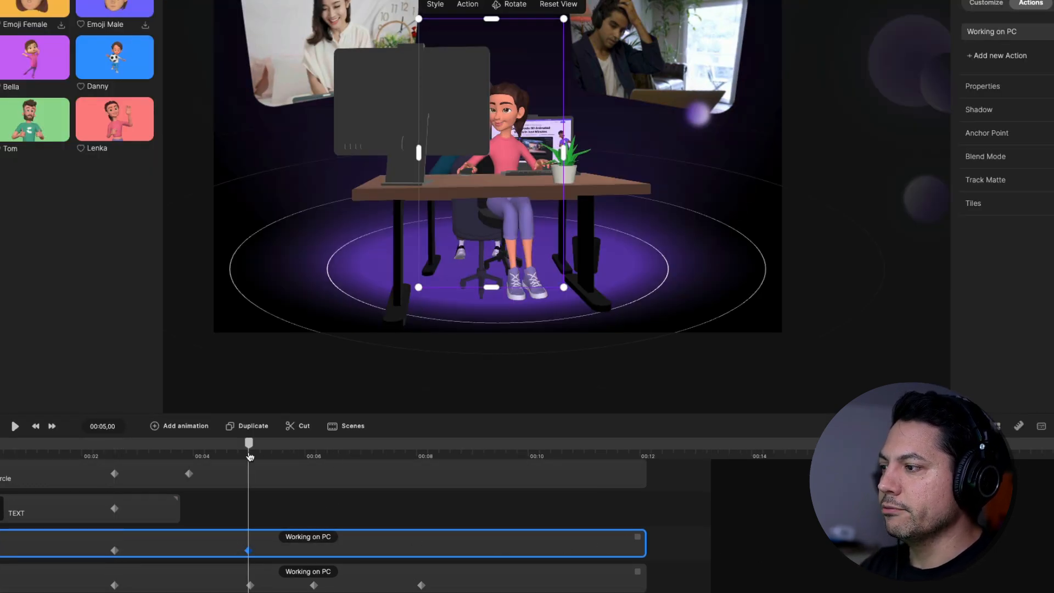
mouse_move(249, 450)
left_mouse_down()
mouse_move(162, 449)
mouse_move(241, 449)
left_mouse_up()
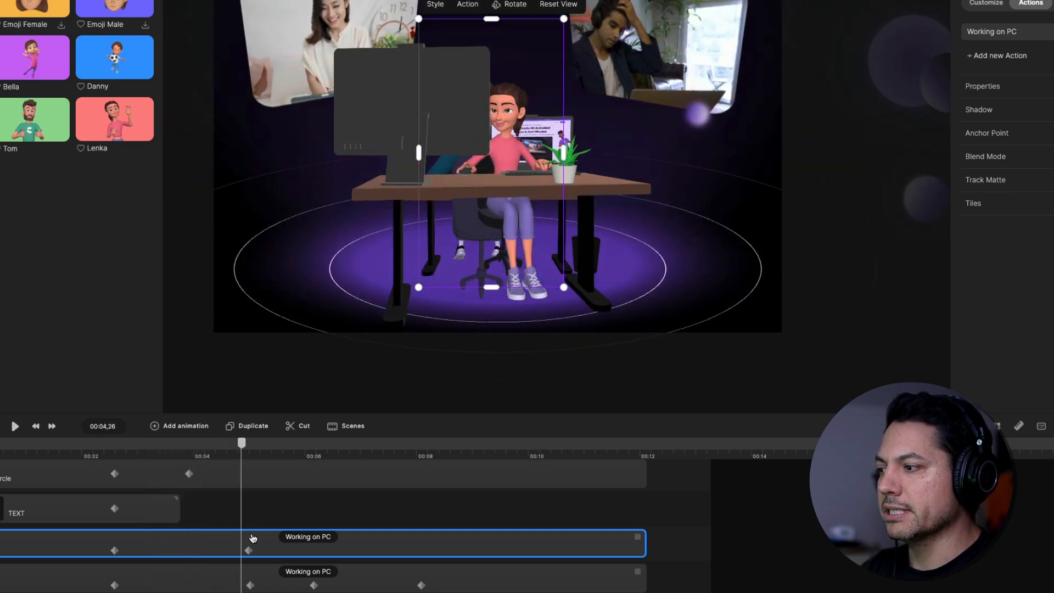
left_click(249, 548)
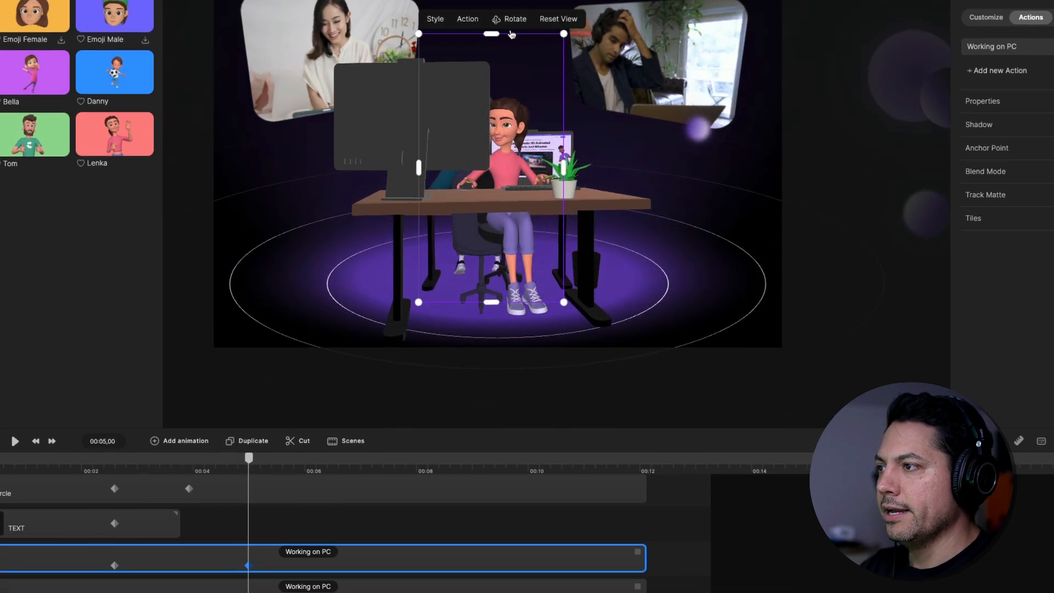
left_click(514, 25)
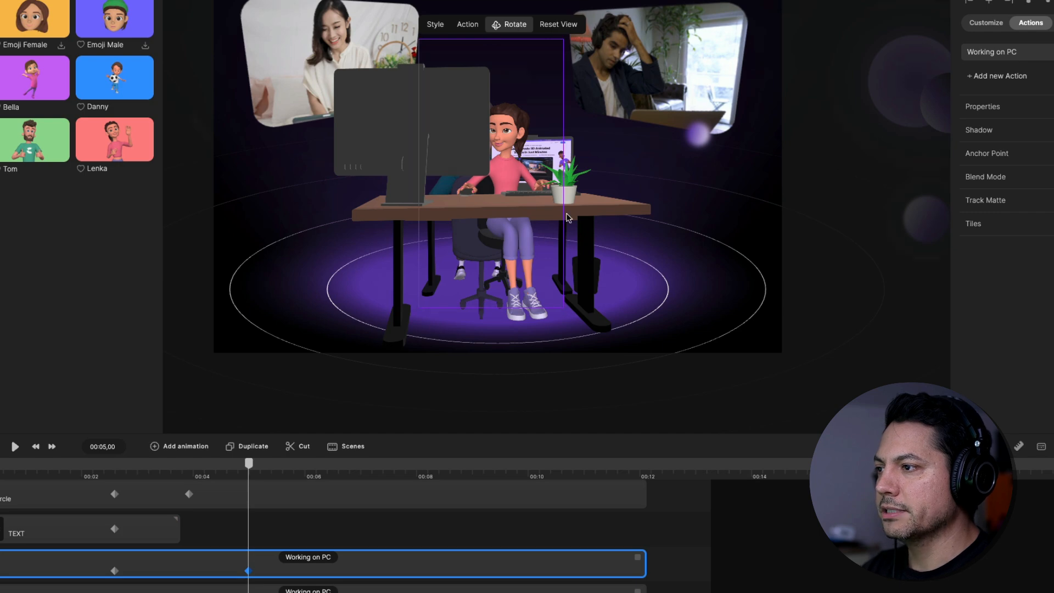
left_click_drag(543, 223, 322, 212)
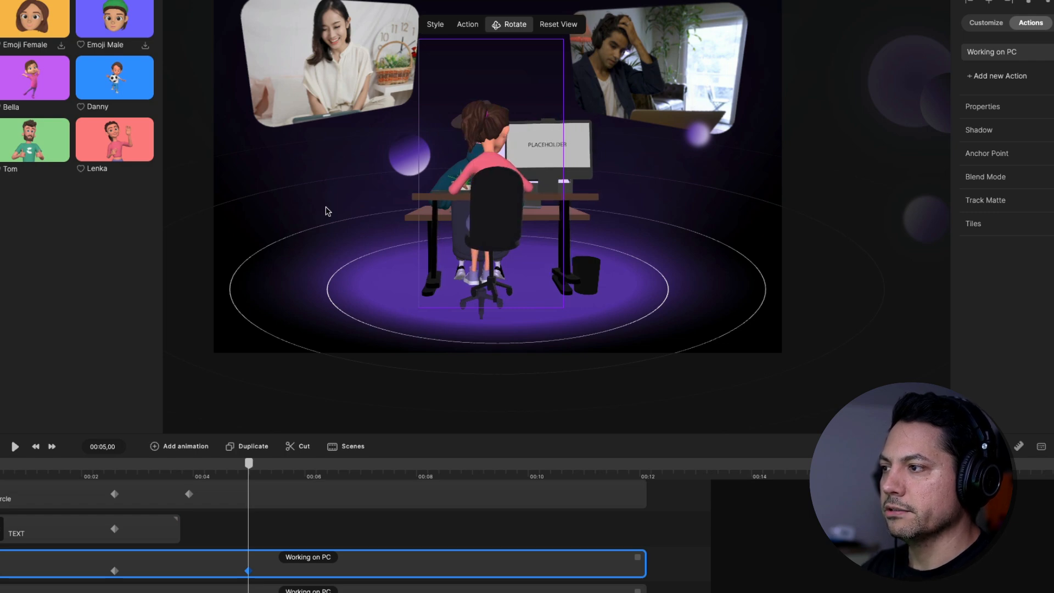
mouse_move(248, 464)
left_mouse_down()
mouse_move(101, 469)
mouse_move(254, 470)
left_mouse_up()
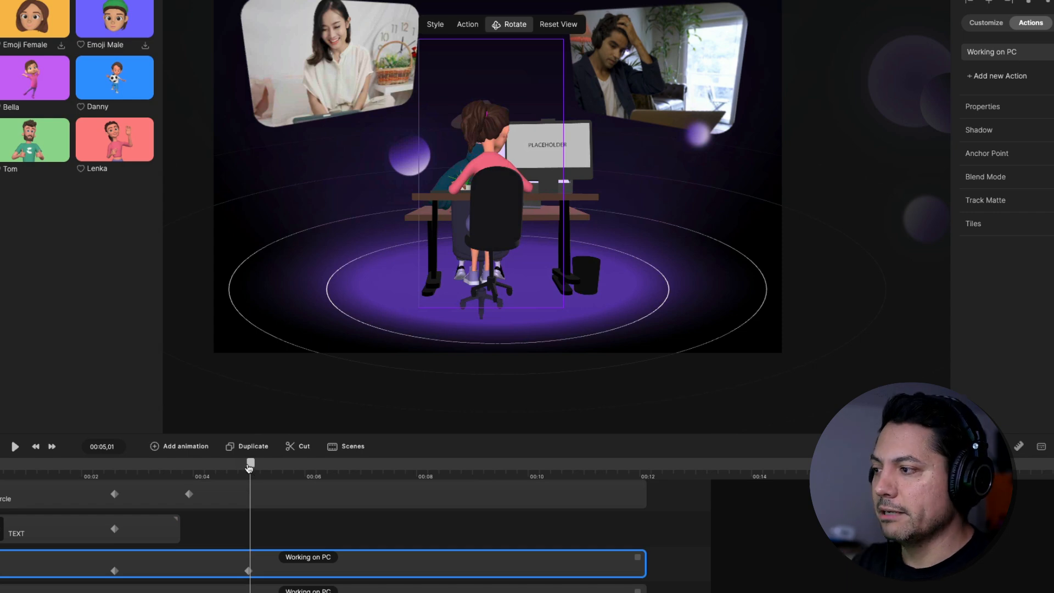
mouse_move(253, 466)
left_mouse_down()
mouse_move(462, 460)
mouse_move(336, 469)
left_mouse_up()
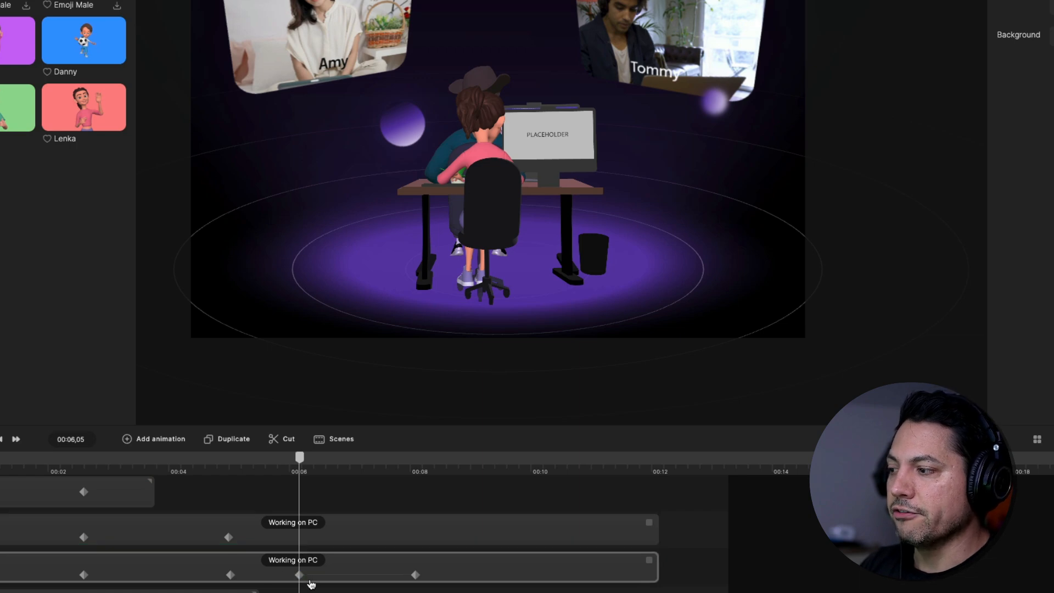
Step: Add an animation keyframe on the upper Working on PC track animating Position, Scale and Character View
left_click(326, 524)
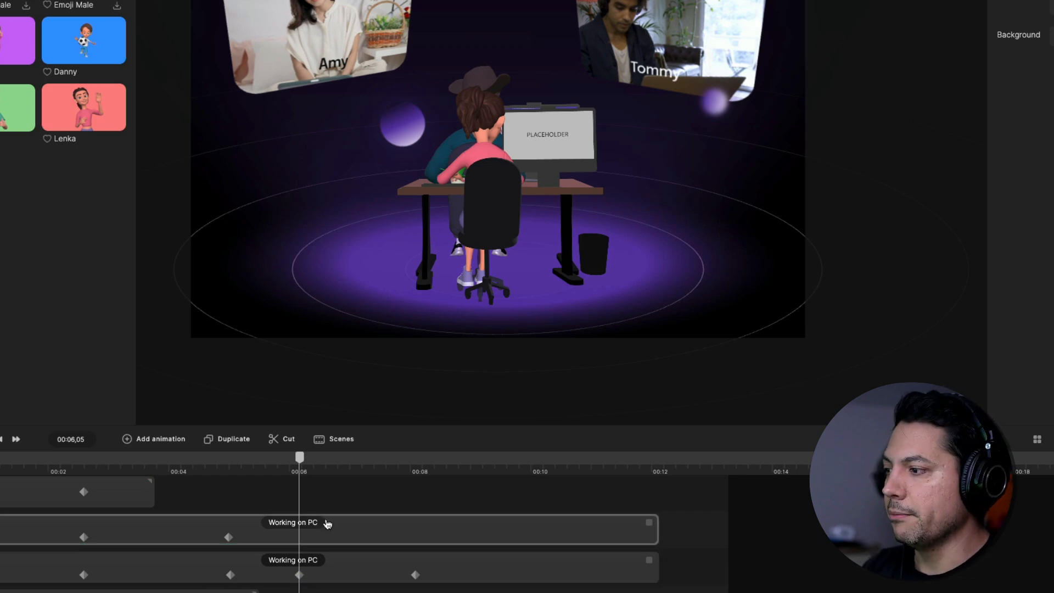
left_click(320, 533)
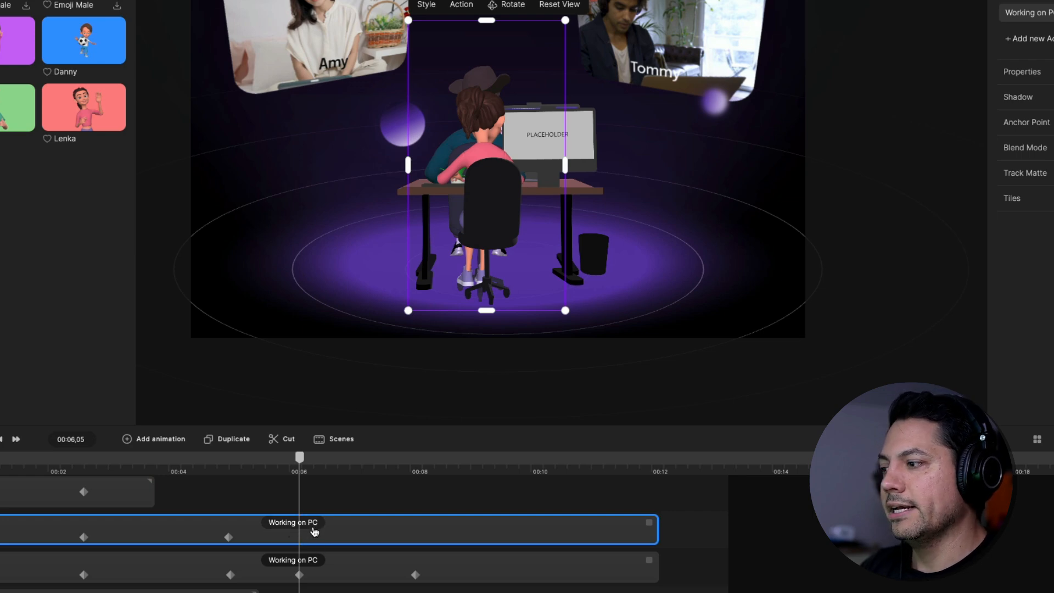
right_click(310, 531)
left_click(347, 369)
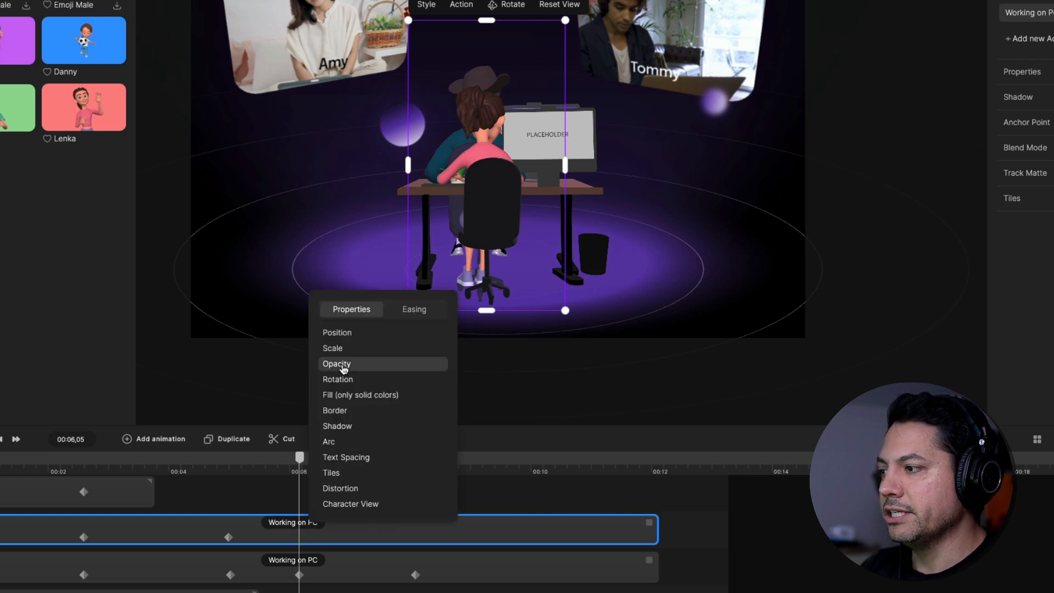
left_click(344, 347)
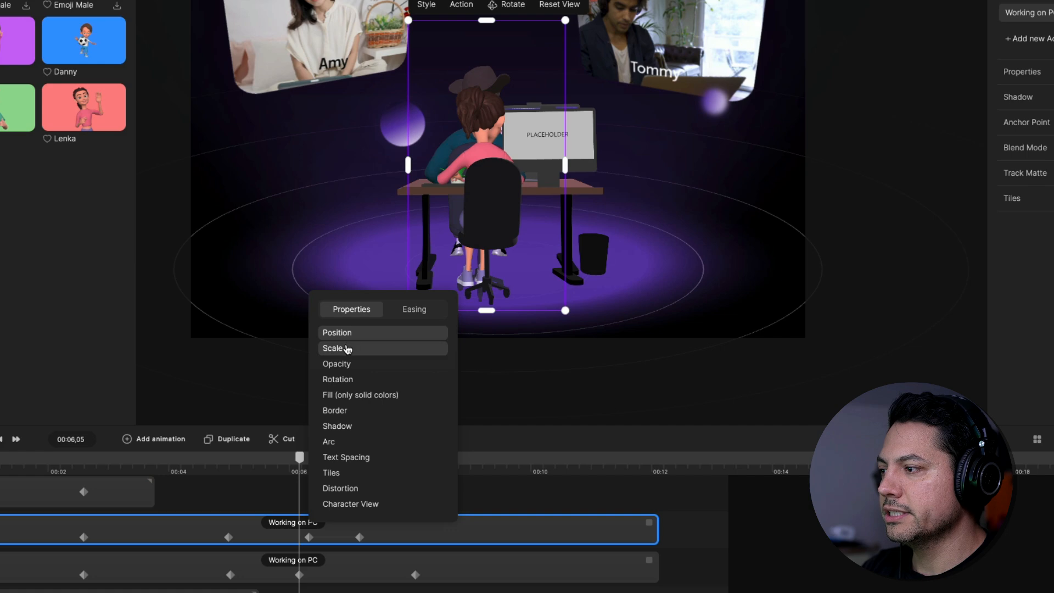
left_click(365, 505)
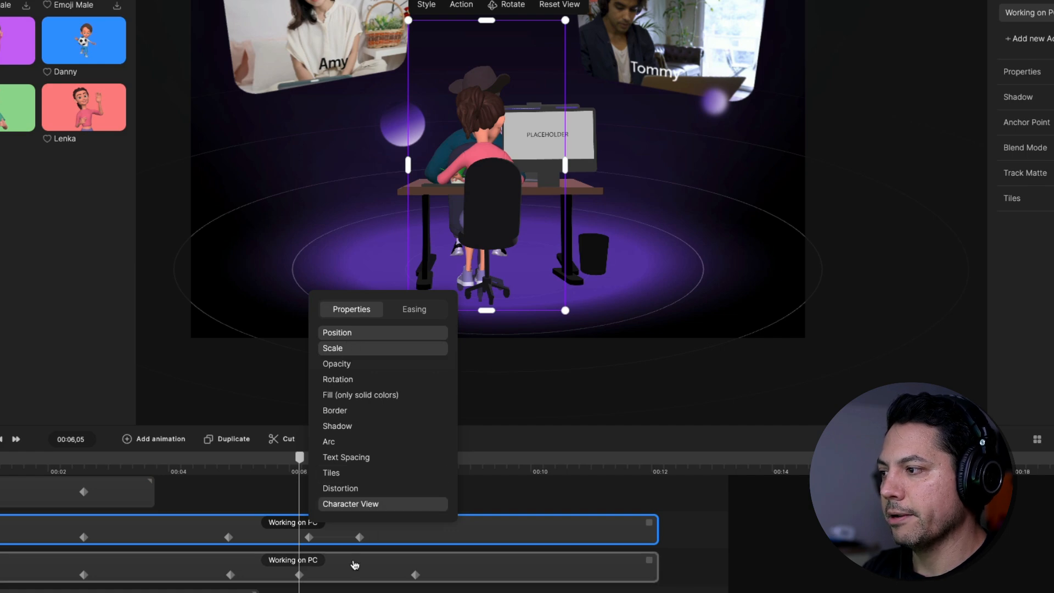
left_click(301, 462)
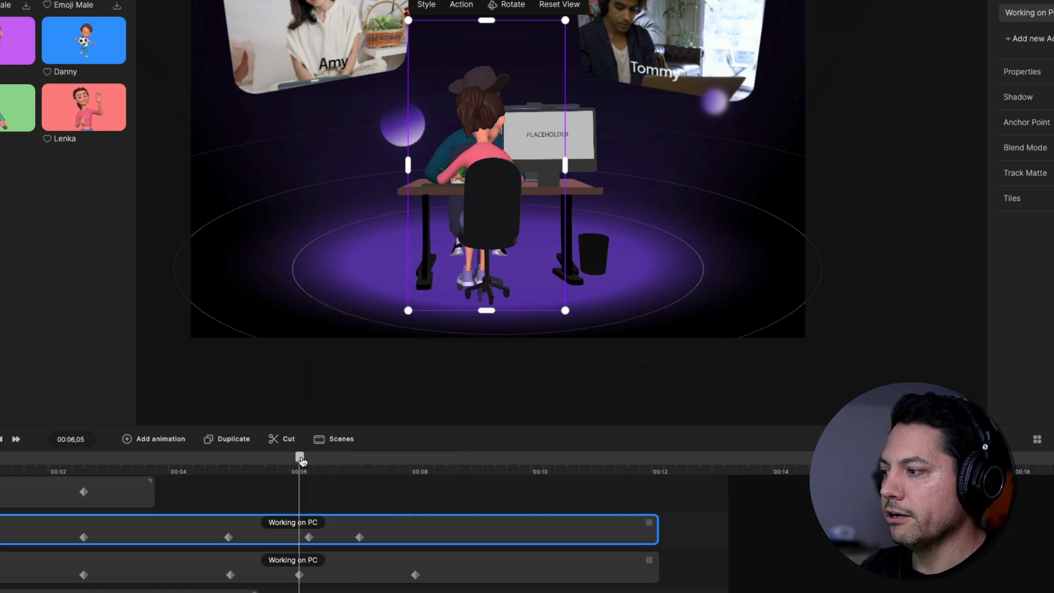
Step: Review the new keyframe's animated properties and check the 8-second and 6-second points
left_click(315, 541)
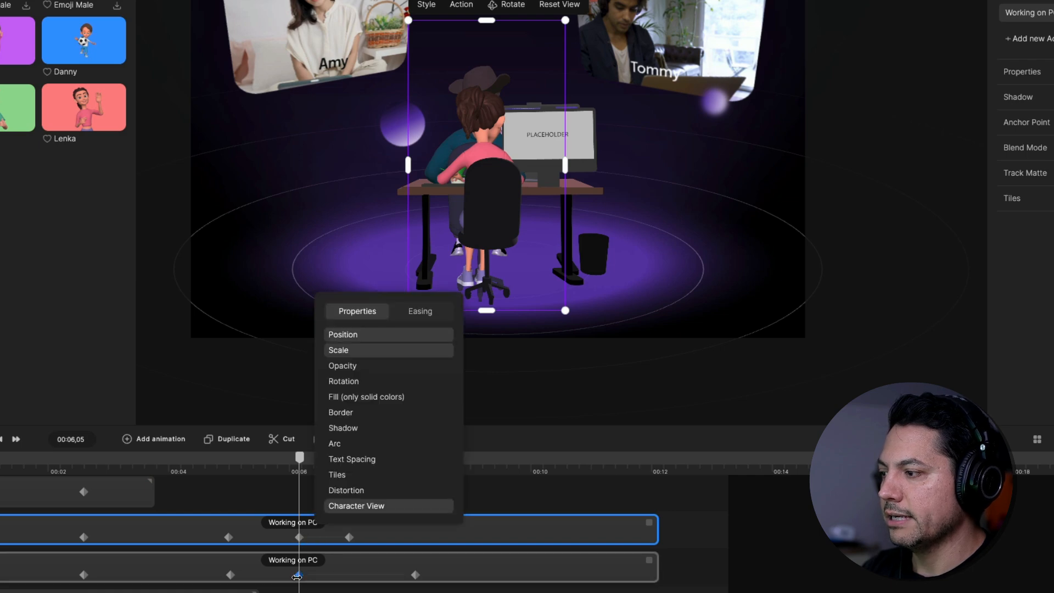
left_click(349, 538)
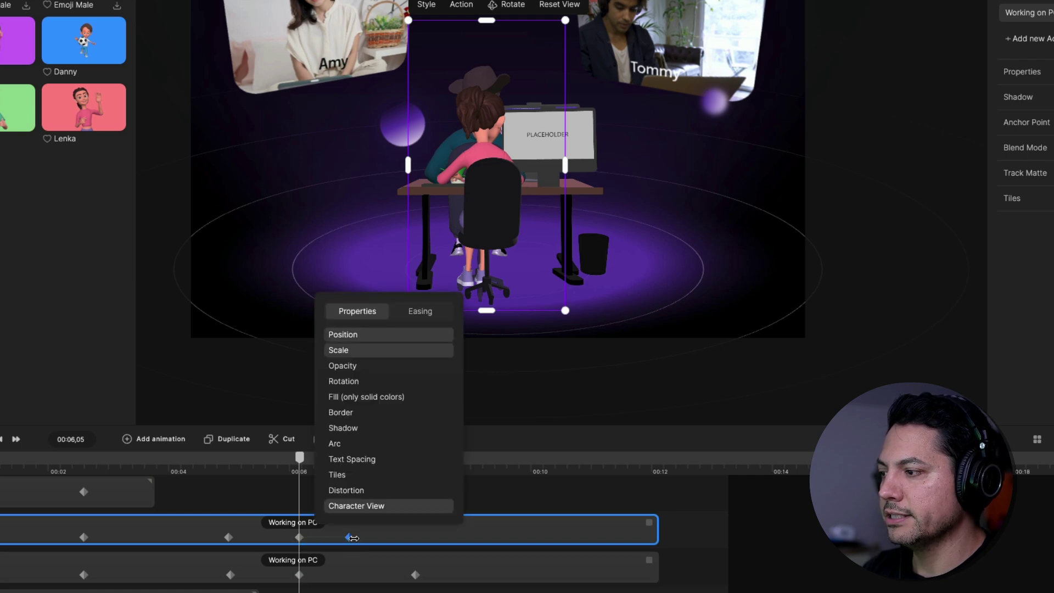
left_click(417, 537)
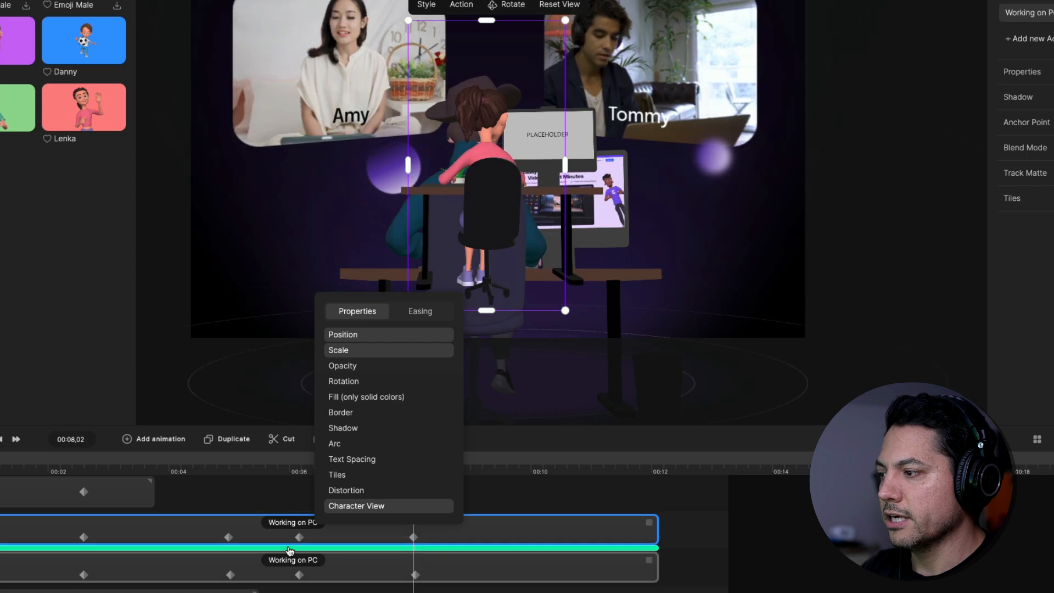
left_click(301, 537)
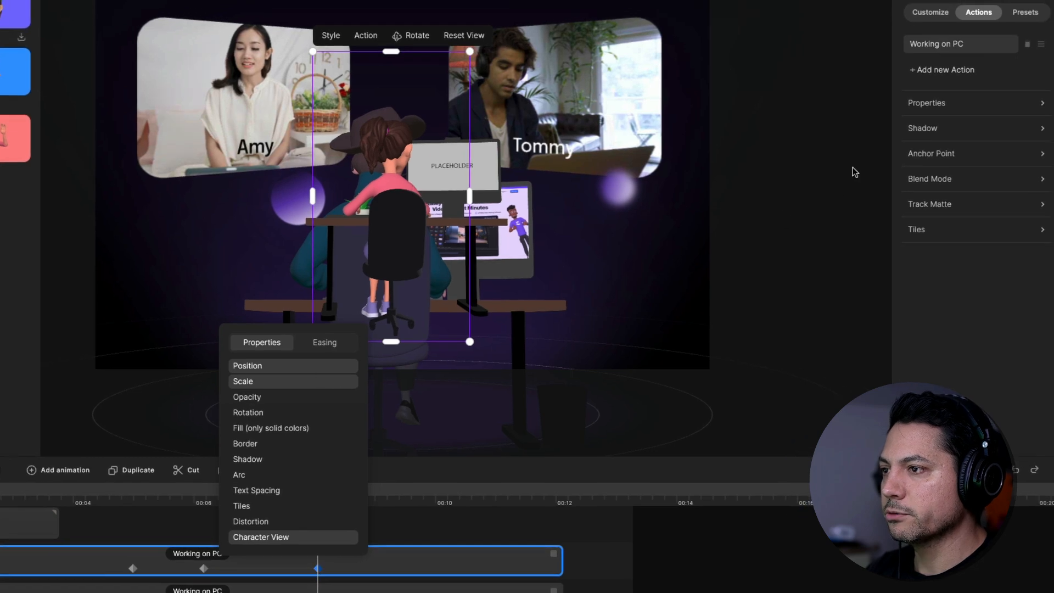
Step: At the 8-second keyframe, scale Lenka to 375% and move her lower to about -40, 299
left_click(927, 106)
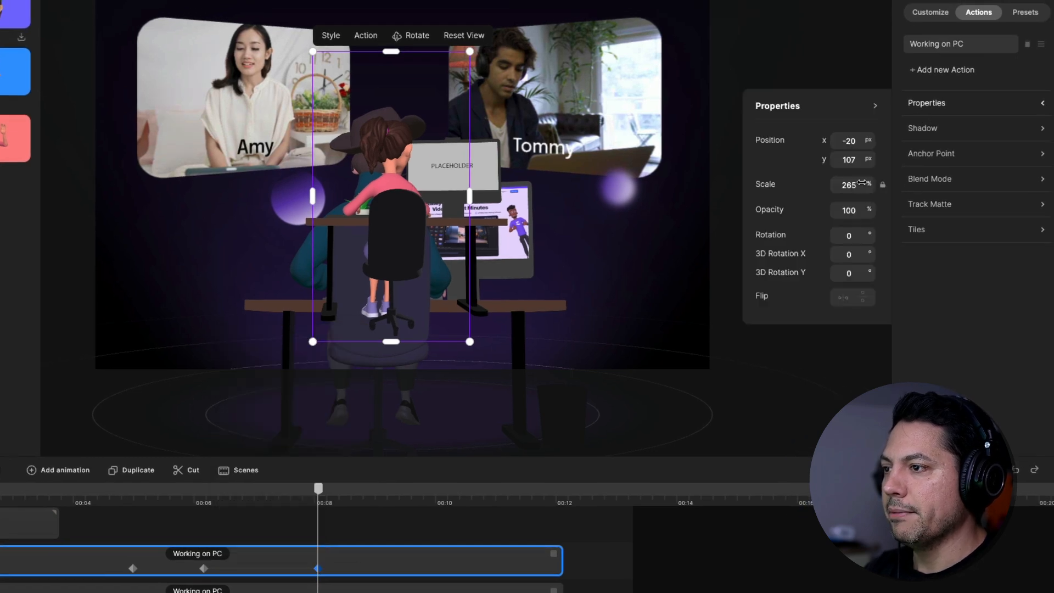
left_click_drag(868, 184, 897, 190)
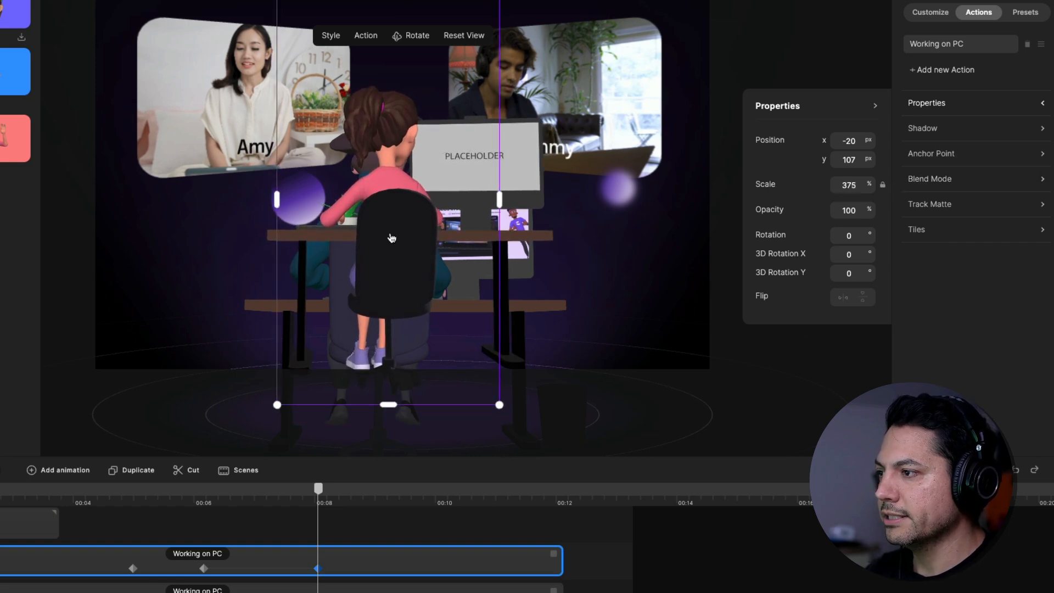
mouse_move(392, 238)
left_mouse_down()
mouse_move(387, 290)
mouse_move(387, 272)
left_mouse_up()
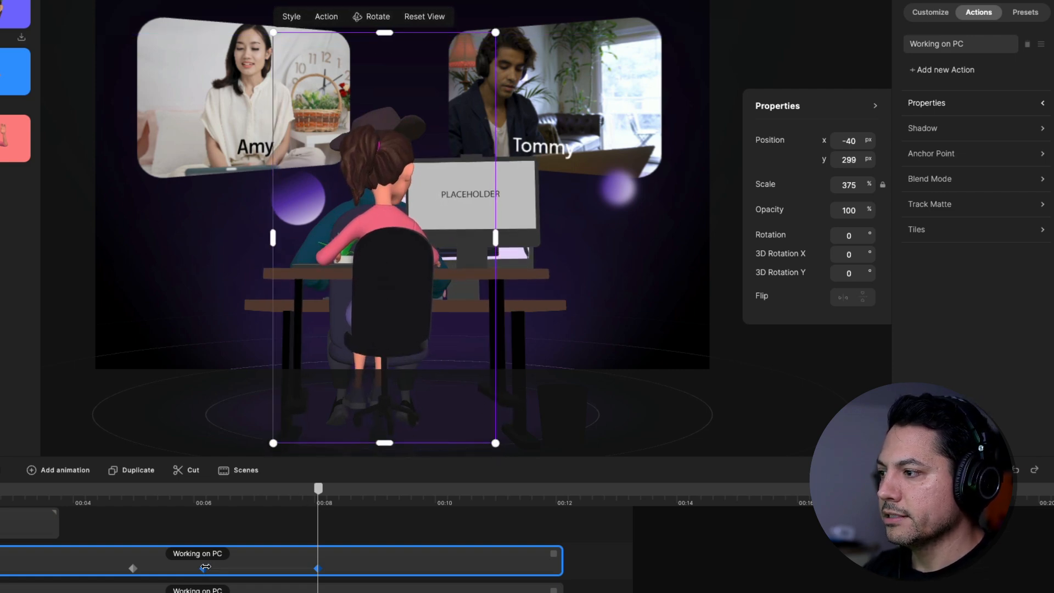
Step: Preview the zoom-in from 6 to 8 seconds and set a keyframe at the current time
left_click(204, 567)
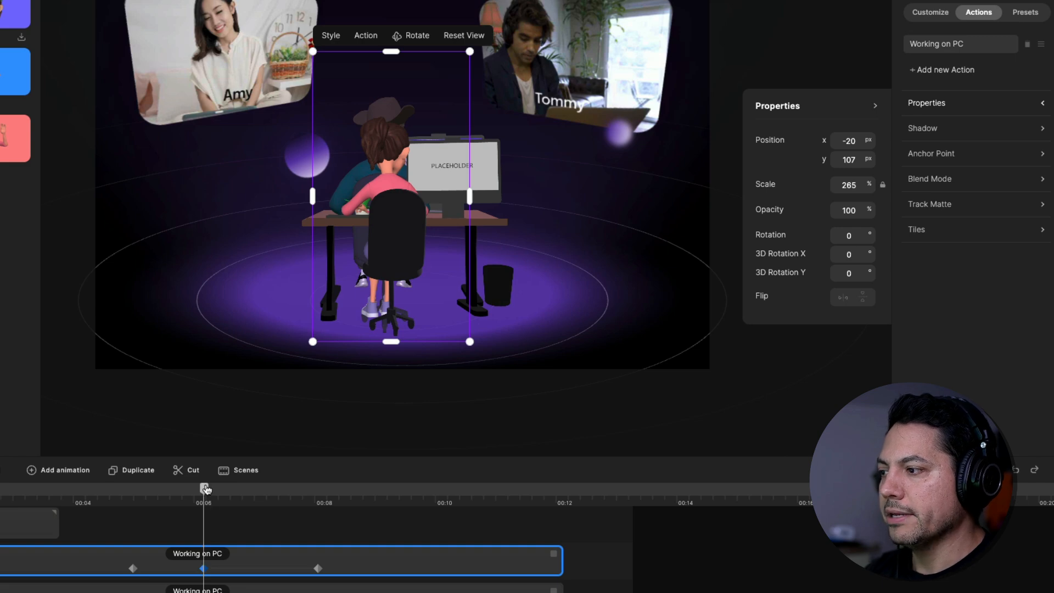
left_click_drag(205, 489, 321, 488)
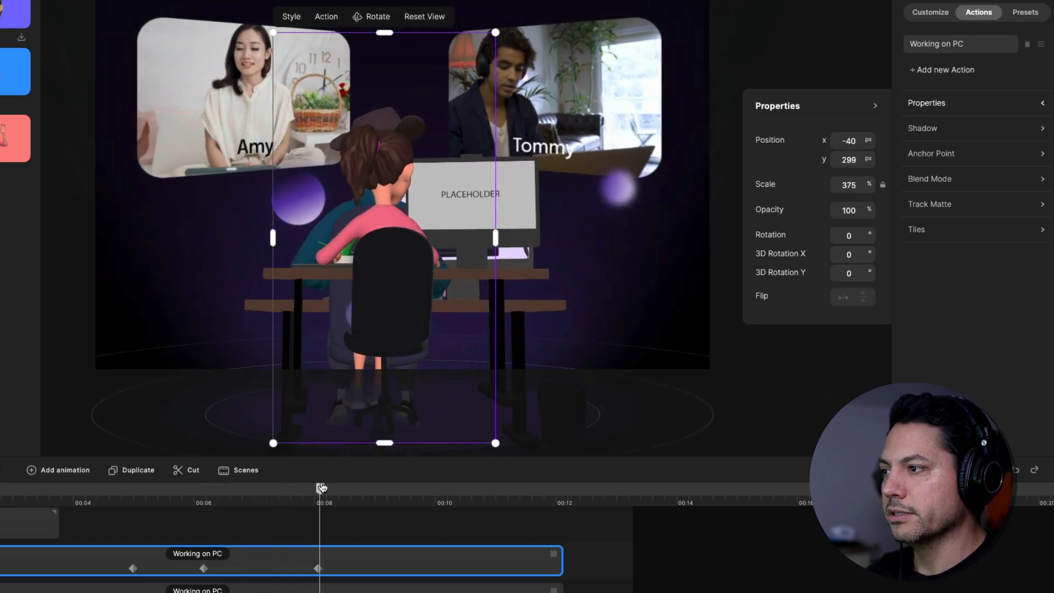
mouse_move(321, 487)
left_mouse_down()
mouse_move(206, 499)
mouse_move(316, 492)
left_mouse_up()
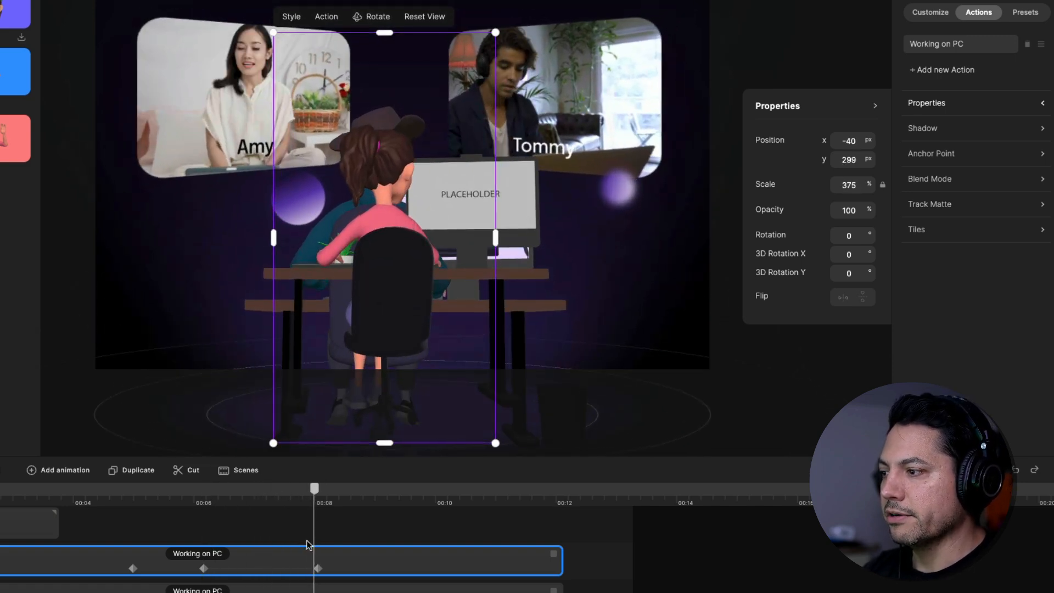
left_click(316, 565)
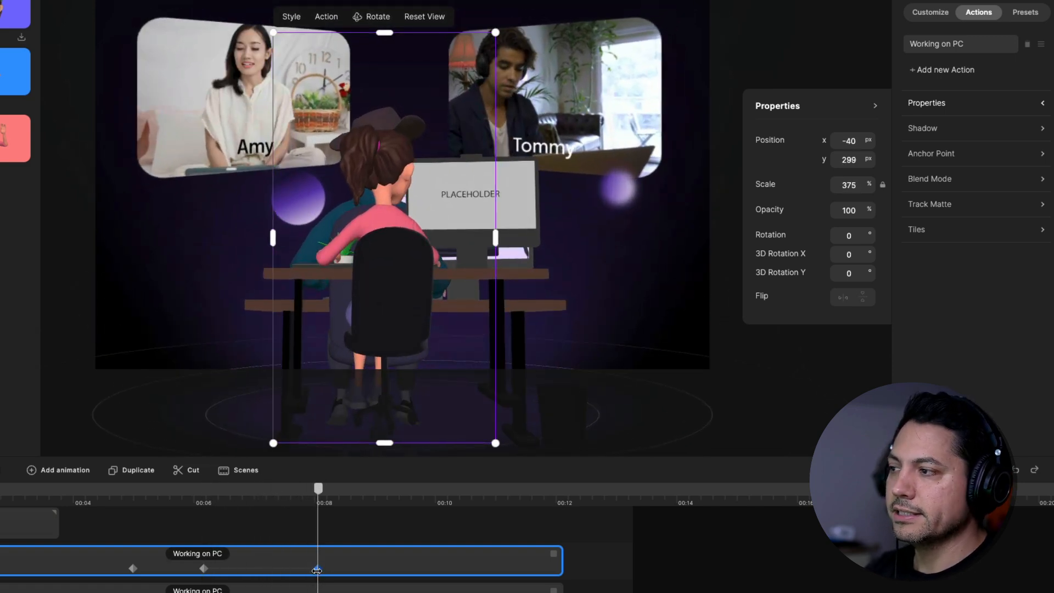
Step: Turn Lenka's character view slightly at 8 seconds, confirm the zoom by scrubbing, and select the lower track
left_click(375, 18)
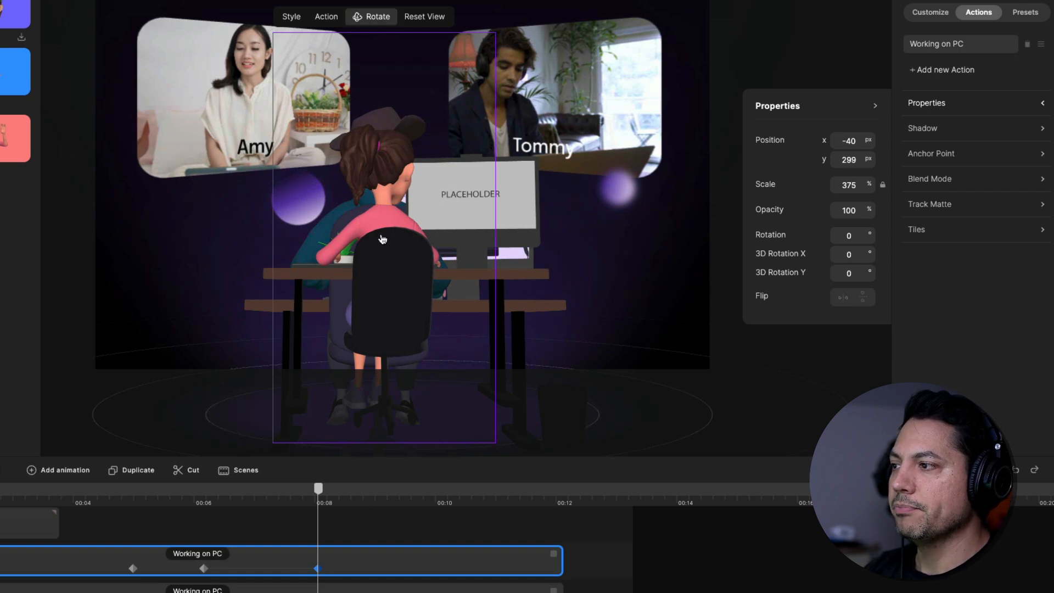
left_click_drag(390, 271, 390, 267)
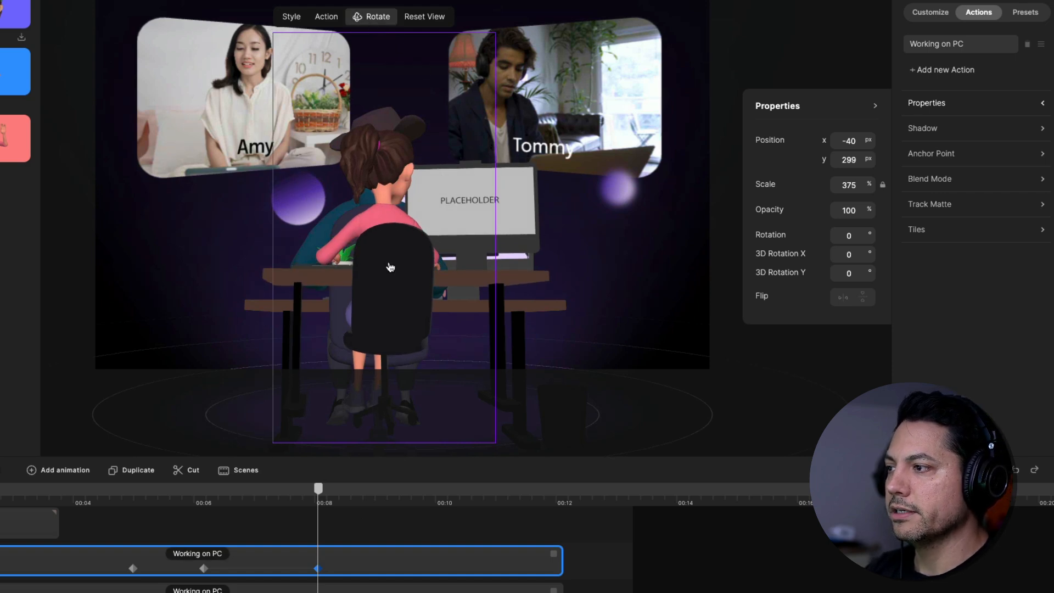
mouse_move(318, 491)
left_mouse_down()
mouse_move(261, 496)
mouse_move(316, 489)
left_mouse_up()
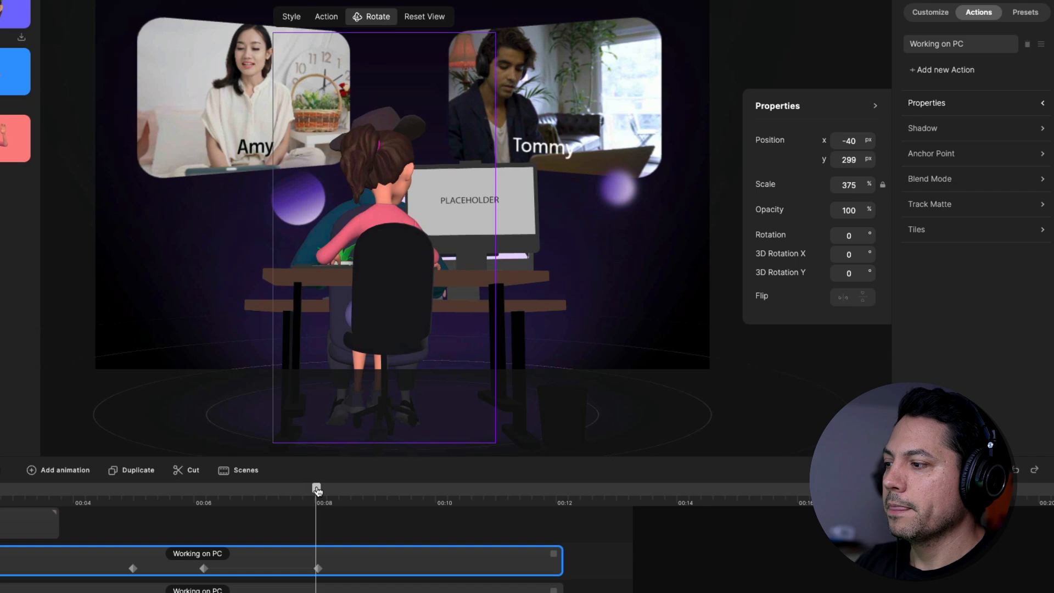
left_click_drag(318, 490, 321, 490)
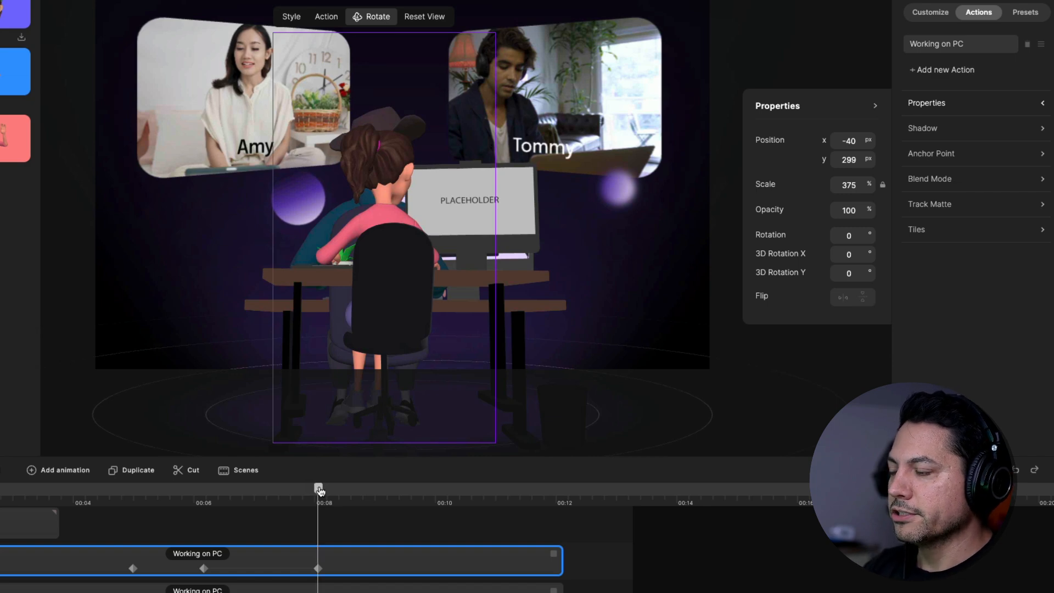
left_click(257, 588)
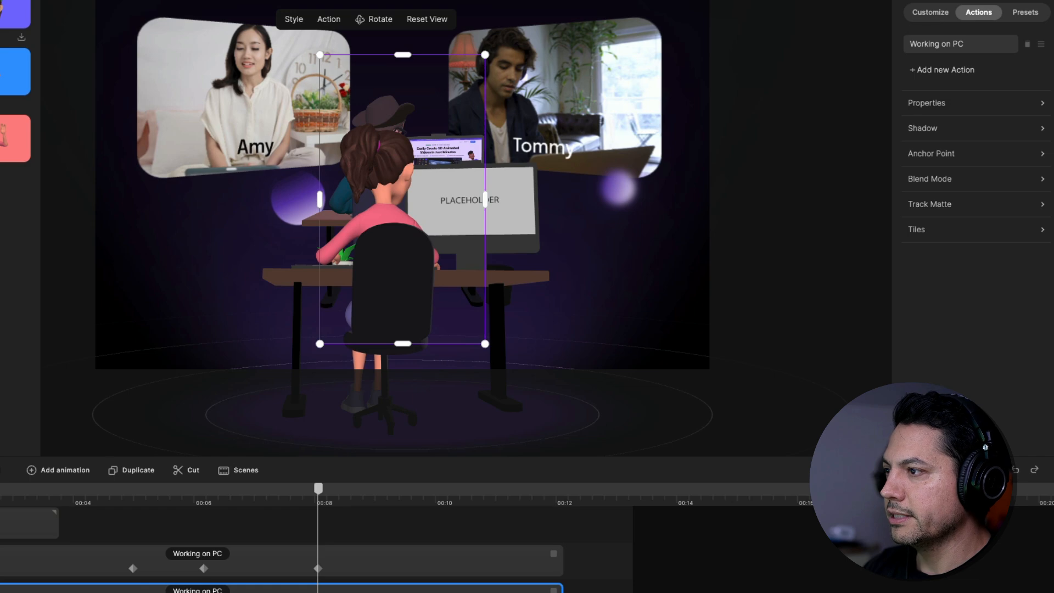
key("Delete")
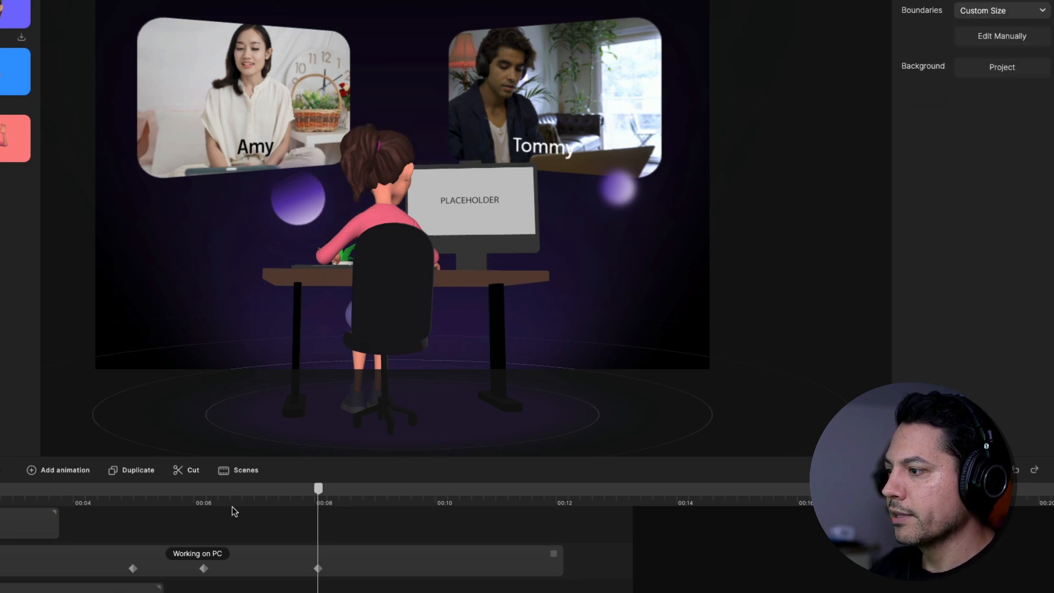
left_click(237, 494)
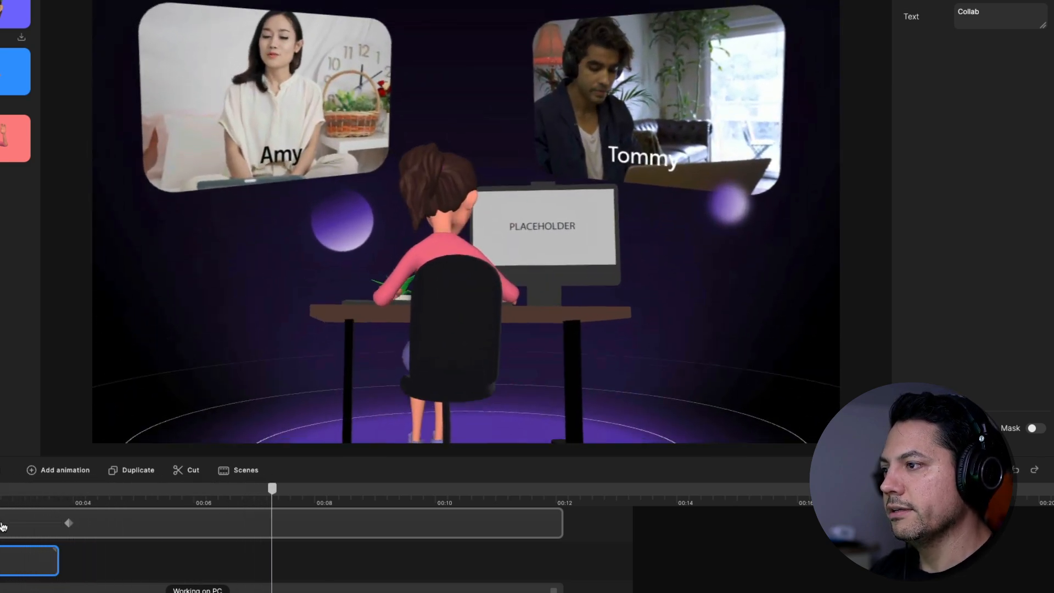
key("space")
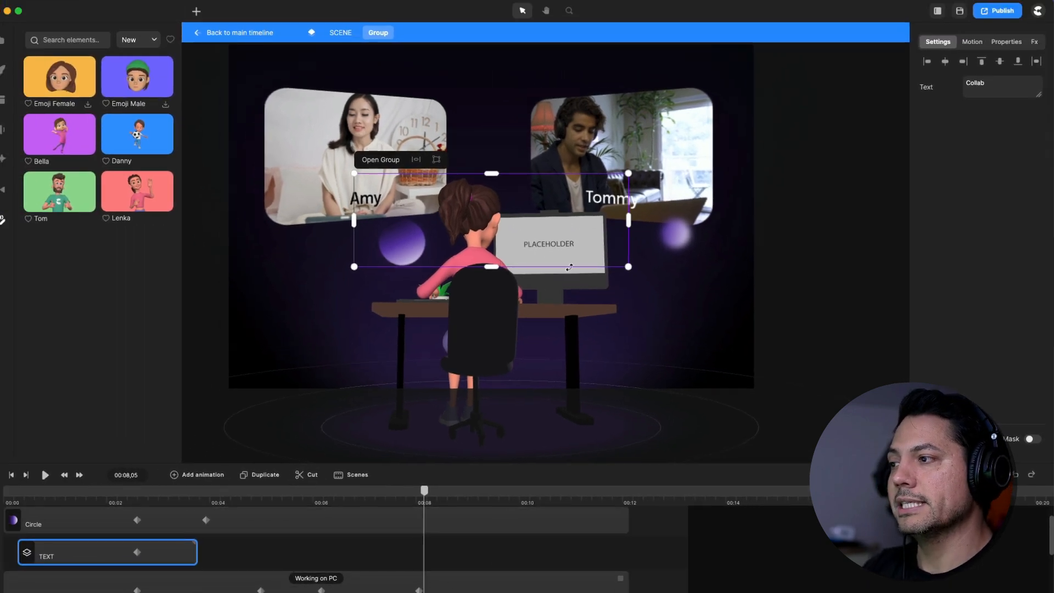
left_click(454, 586)
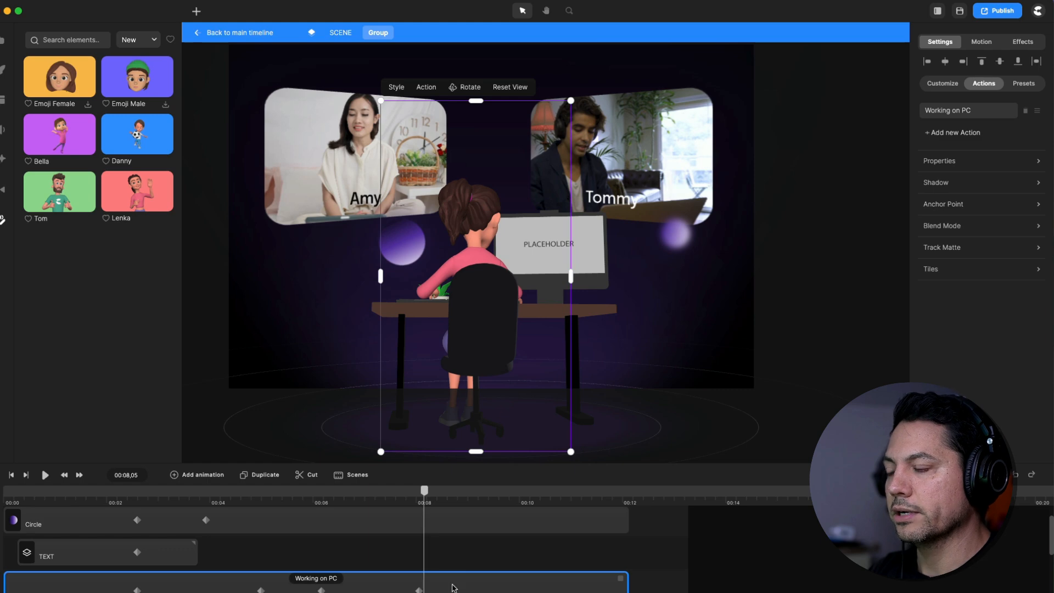
left_click(943, 83)
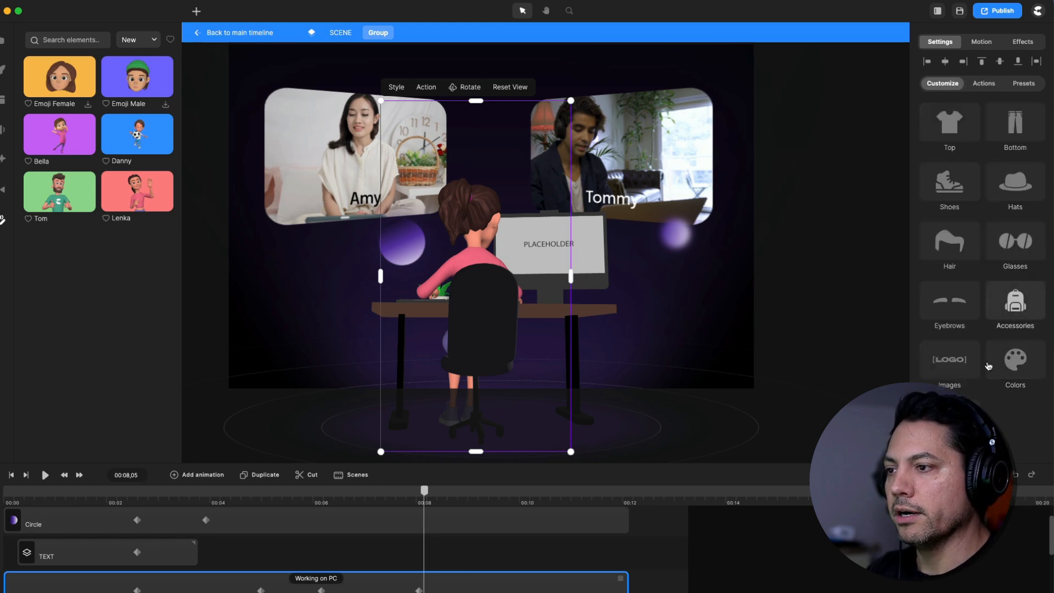
left_click(950, 360)
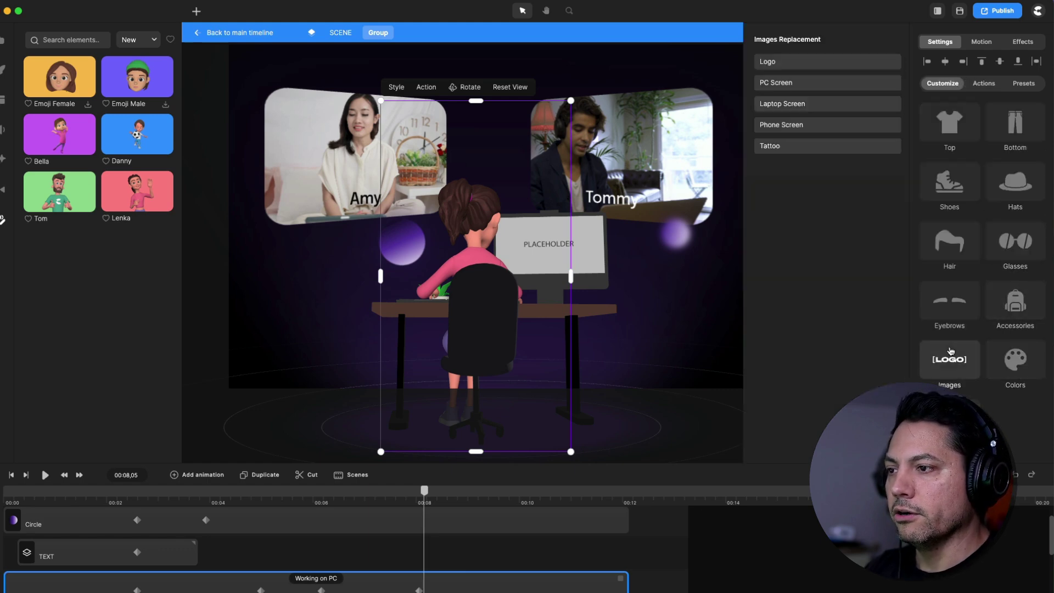
left_click(804, 83)
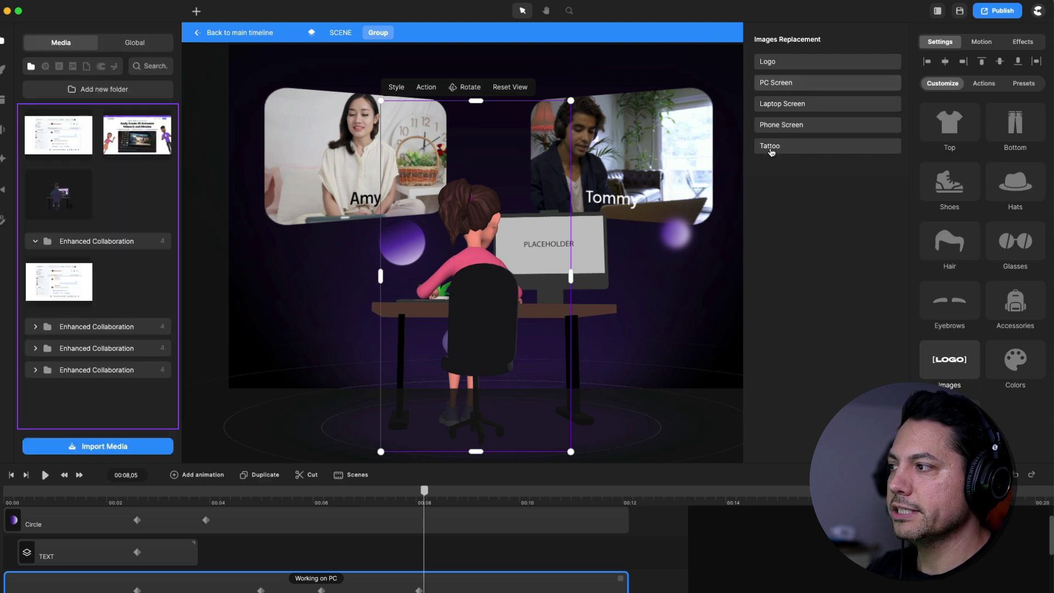
left_click(137, 137)
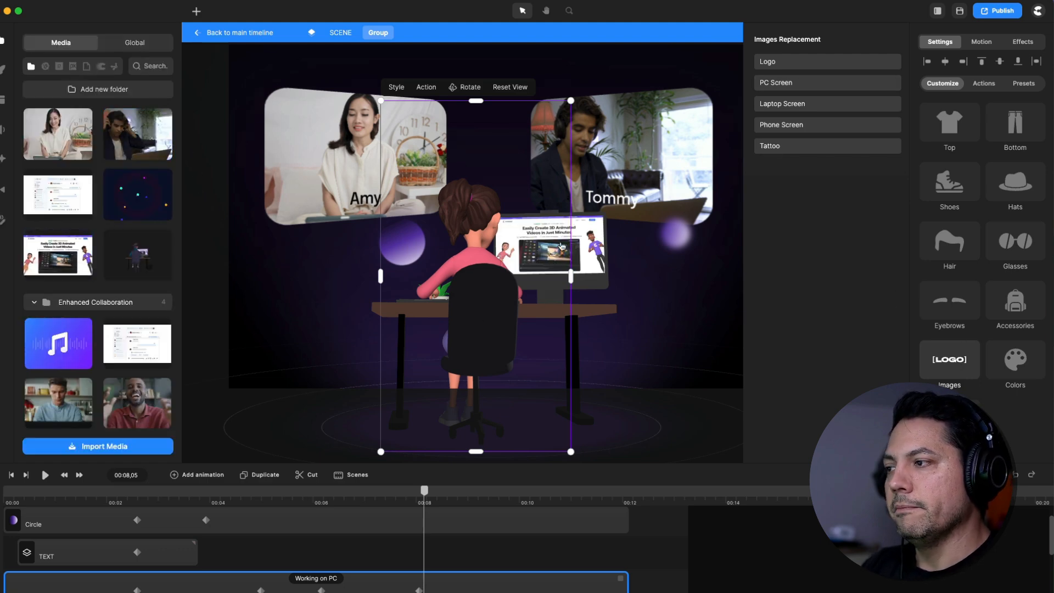